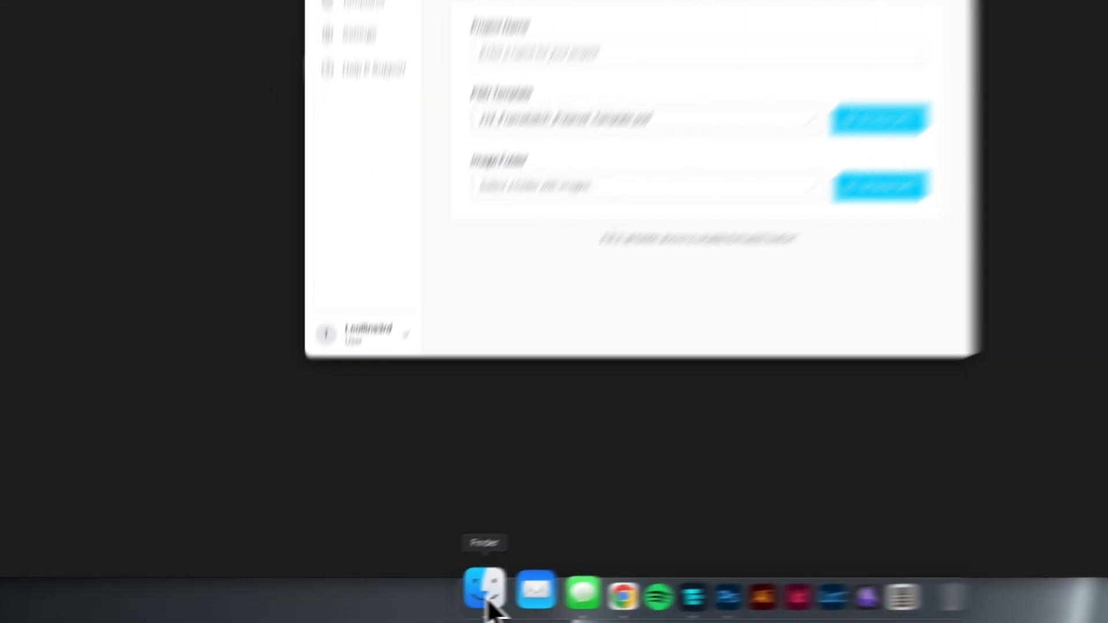
# View the wedding day's photo folders in Finder beside the Framebatch window, and close Finder
pyautogui.click(414, 603)
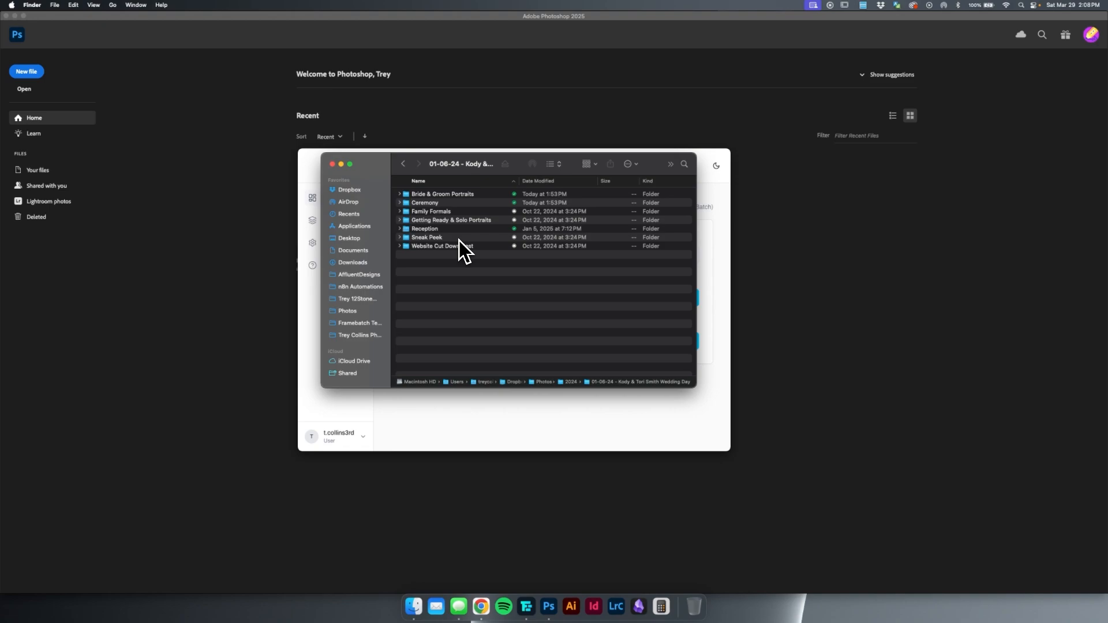
pyautogui.moveTo(522, 170); pyautogui.dragTo(930, 167)
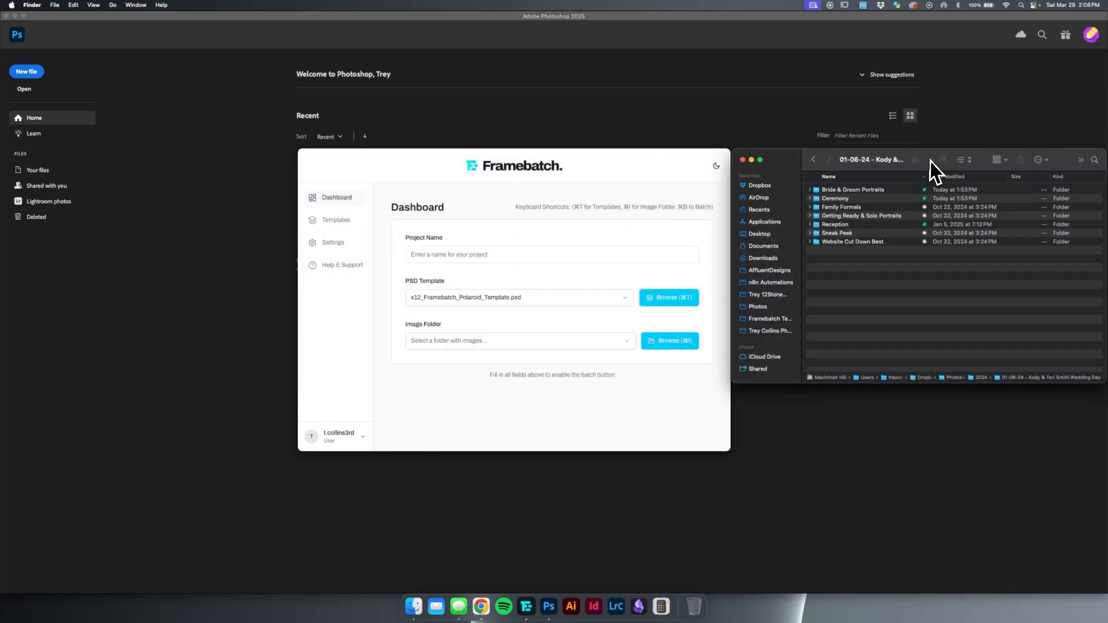
pyautogui.moveTo(721, 159); pyautogui.dragTo(607, 152)
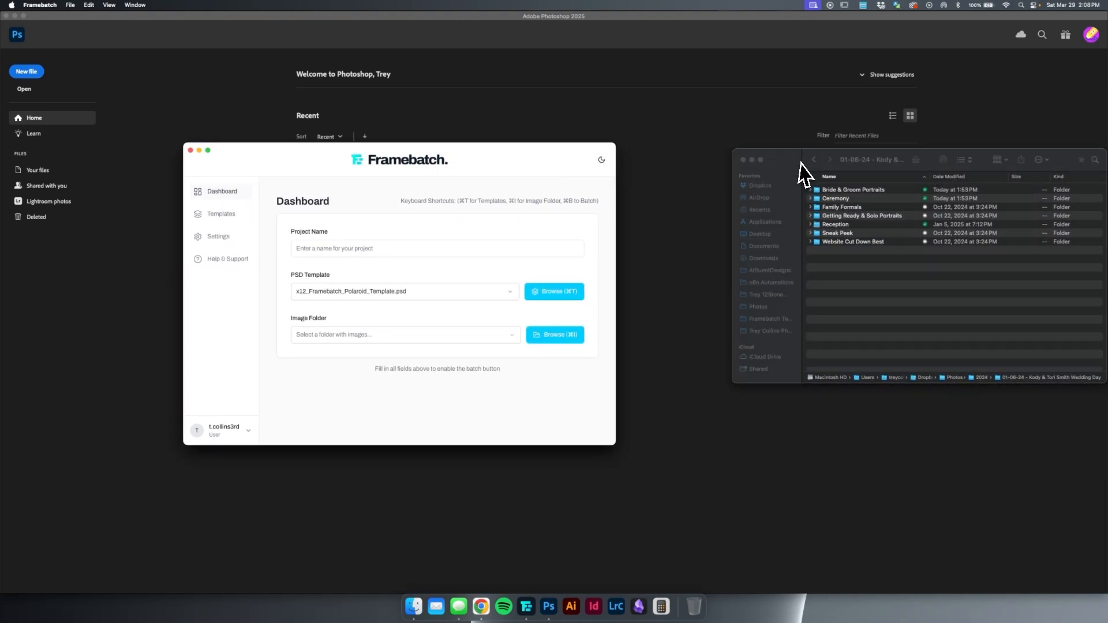
pyautogui.moveTo(799, 162); pyautogui.dragTo(685, 156)
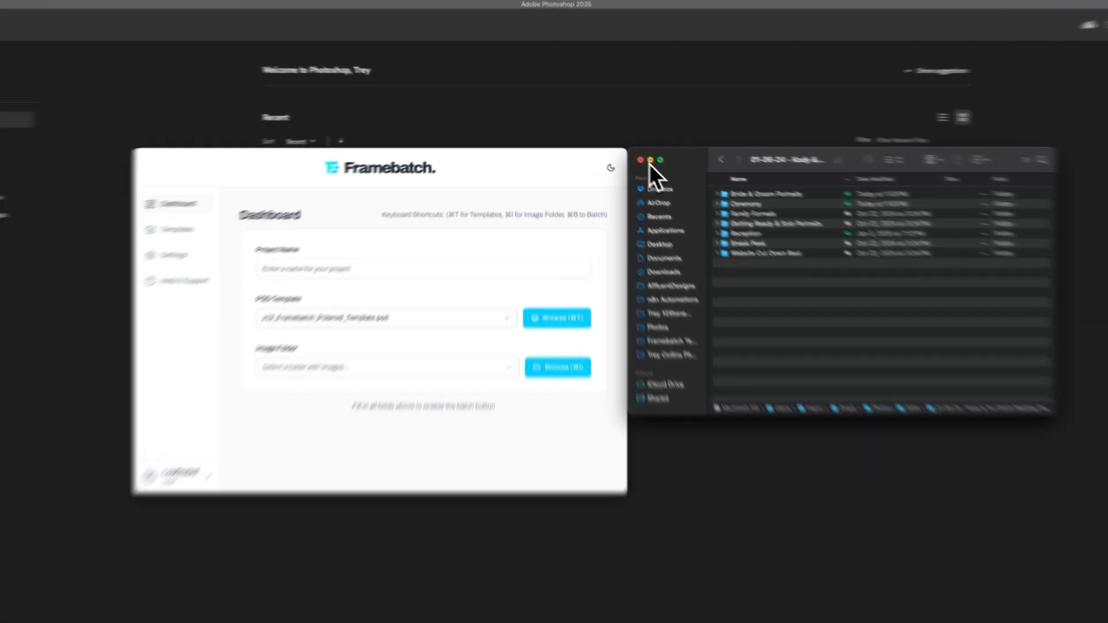
pyautogui.click(636, 152)
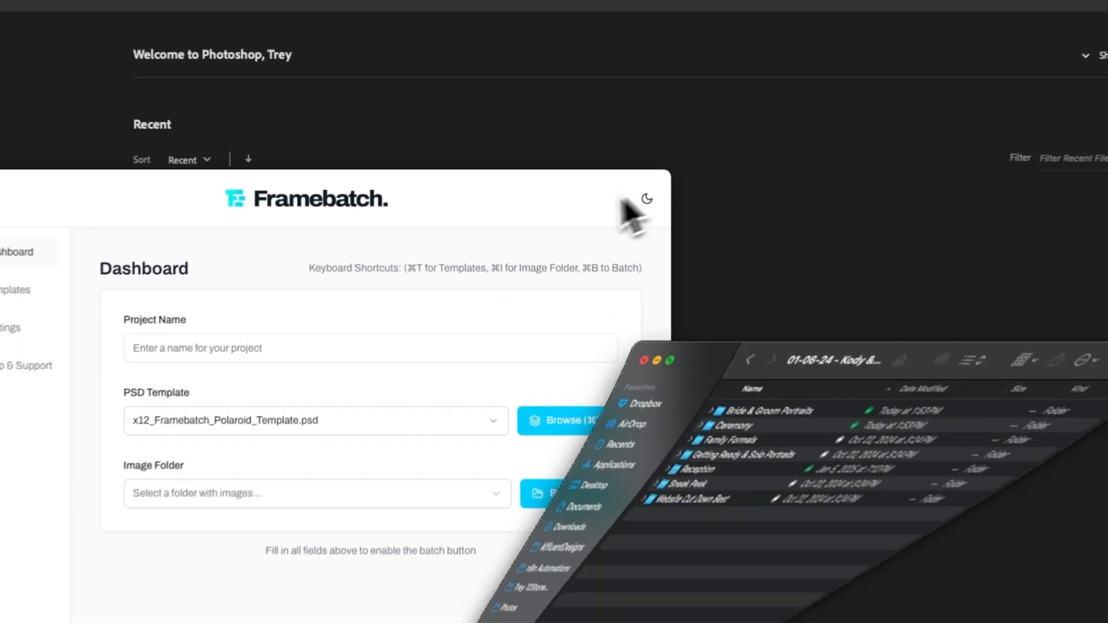
pyautogui.moveTo(513, 191); pyautogui.dragTo(693, 166)
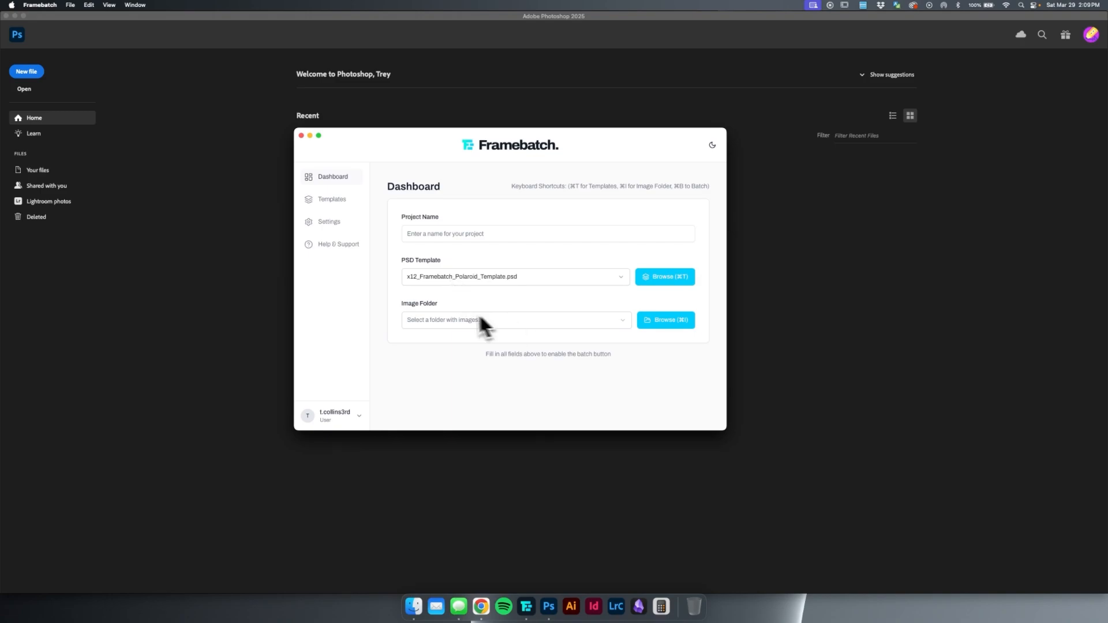
# Batch the Reception image folder into x12_Framebatch_Polaroid_Template.psd as a project named Reception, and dismiss the completion dialog
pyautogui.click(465, 234)
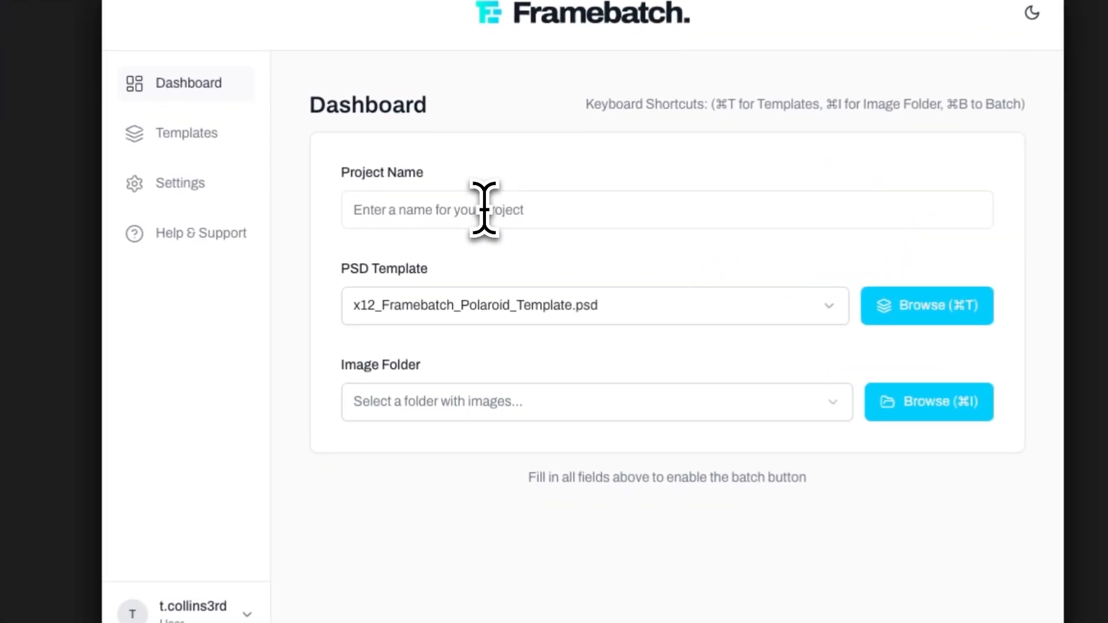
pyautogui.click(580, 404)
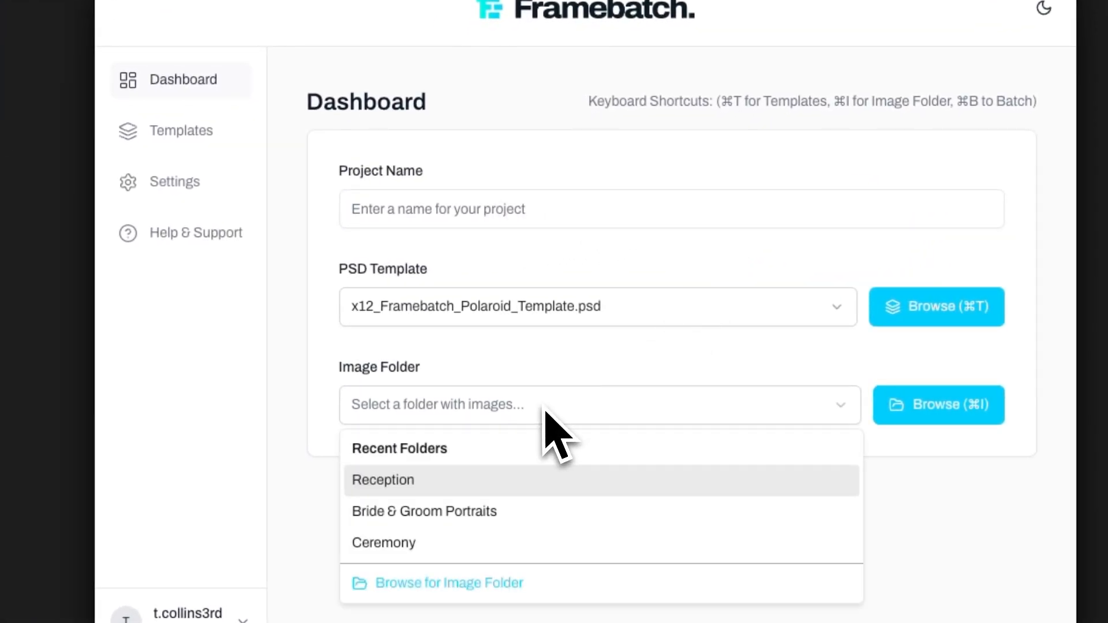
pyautogui.click(421, 481)
pyautogui.click(442, 217)
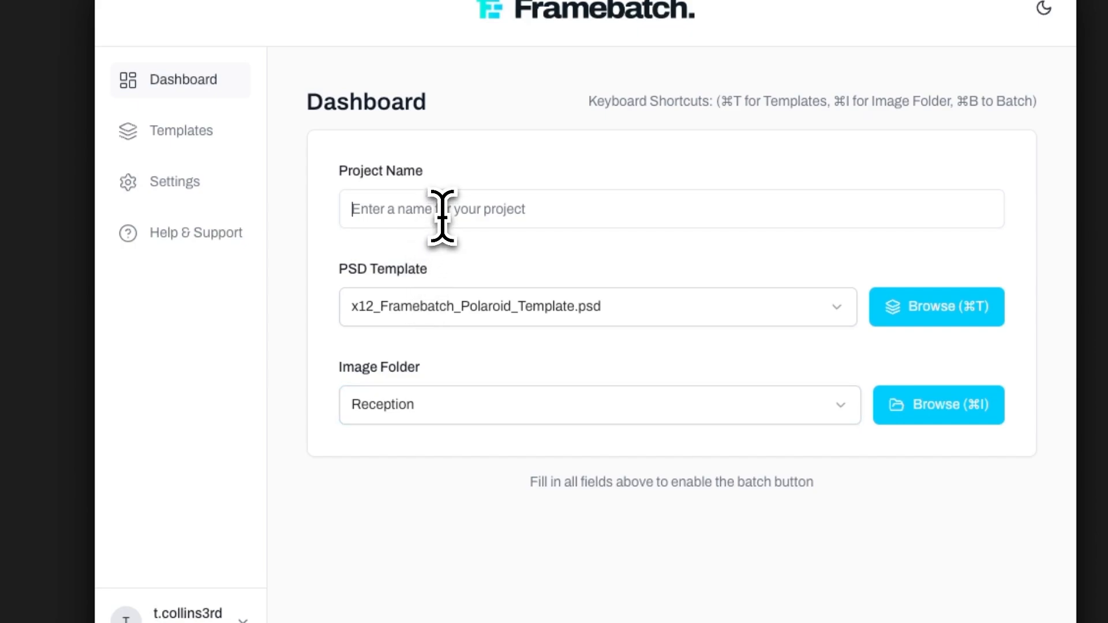
pyautogui.write('Reception')
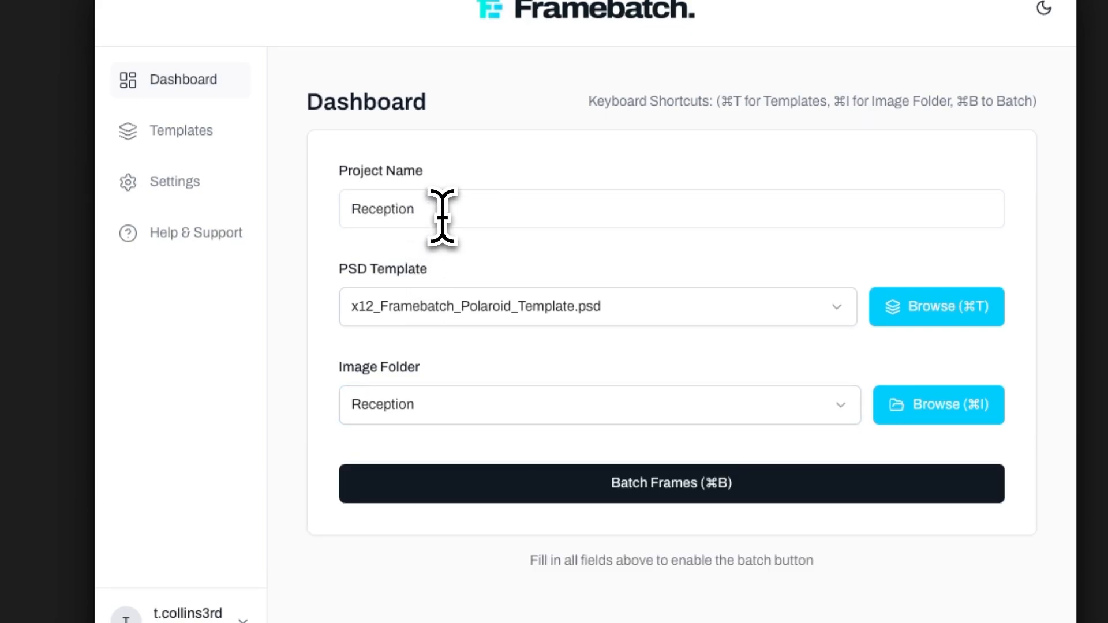
pyautogui.click(606, 483)
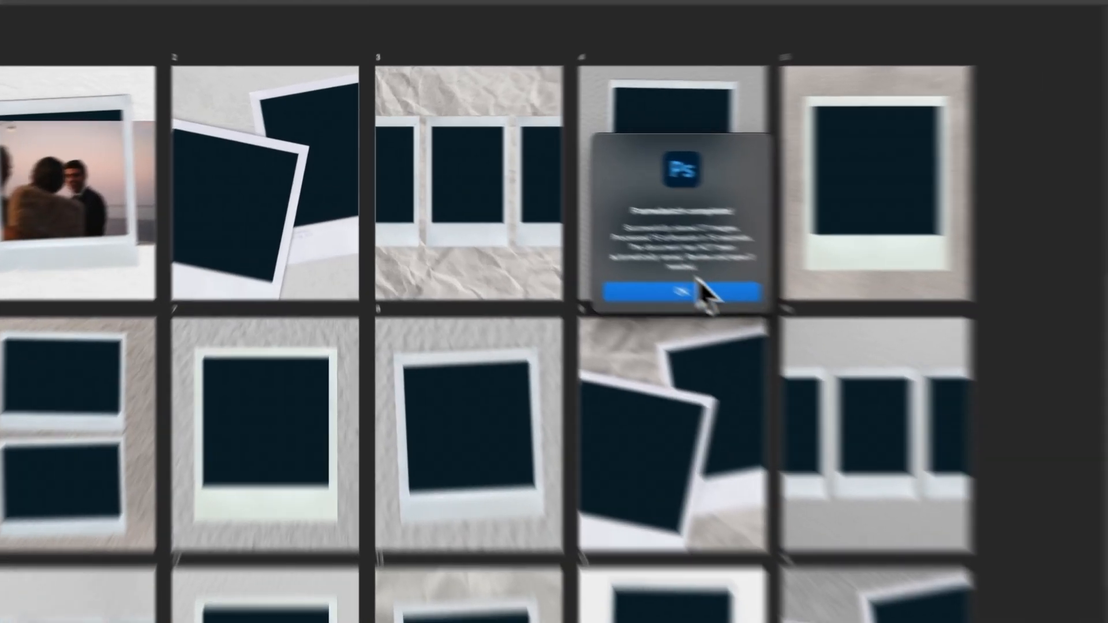
pyautogui.click(699, 291)
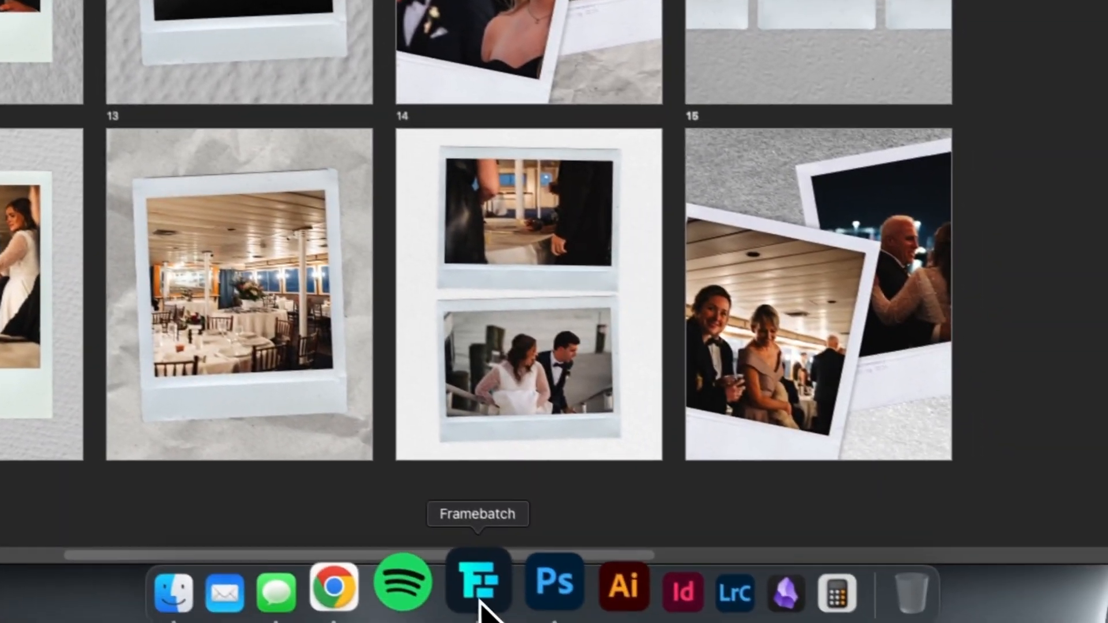
# Switch to Framebatch, choose Bride & Groom Portraits as the image folder, and dismiss the Reception notification
pyautogui.click(481, 601)
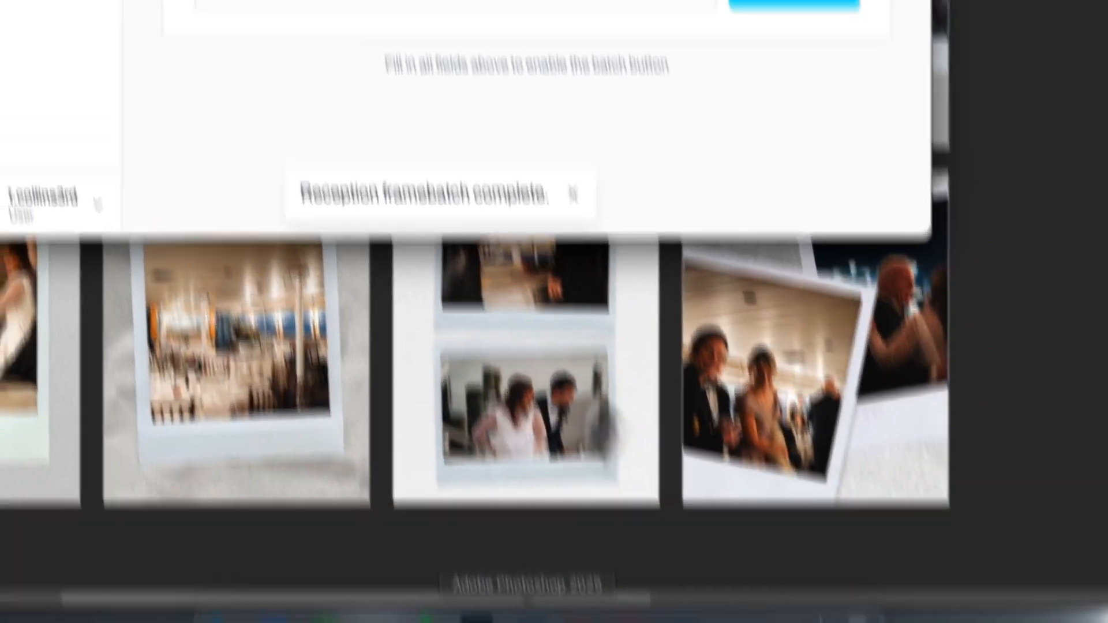
pyautogui.click(360, 262)
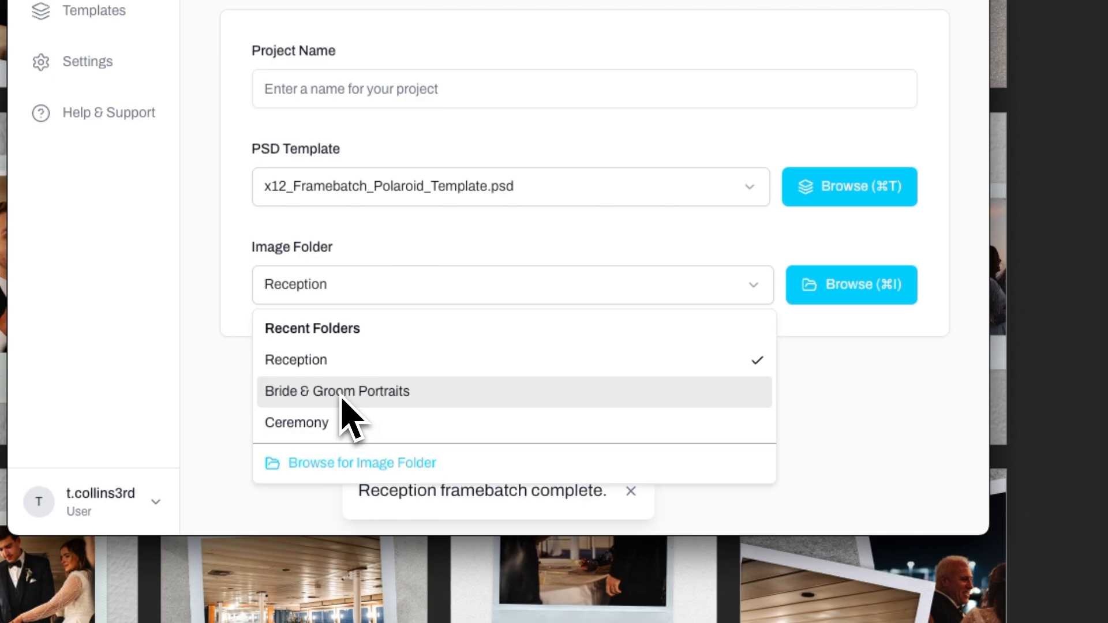
pyautogui.click(333, 360)
pyautogui.click(631, 491)
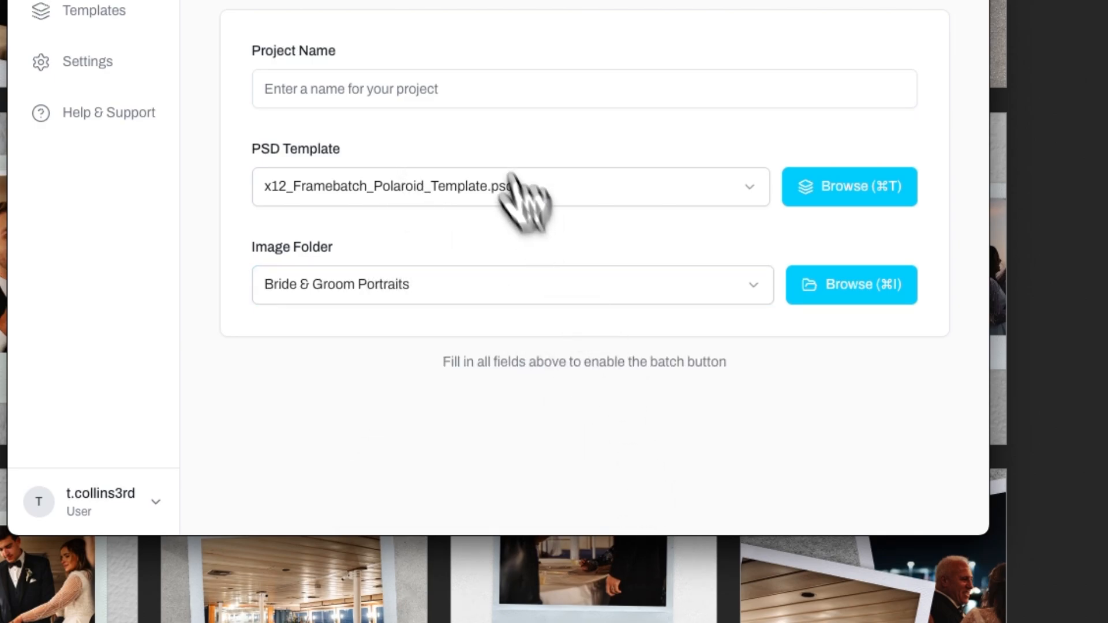
# Name the project BrideandGroom and batch its frames with the polaroid template
pyautogui.click(474, 95)
pyautogui.write('Birde')
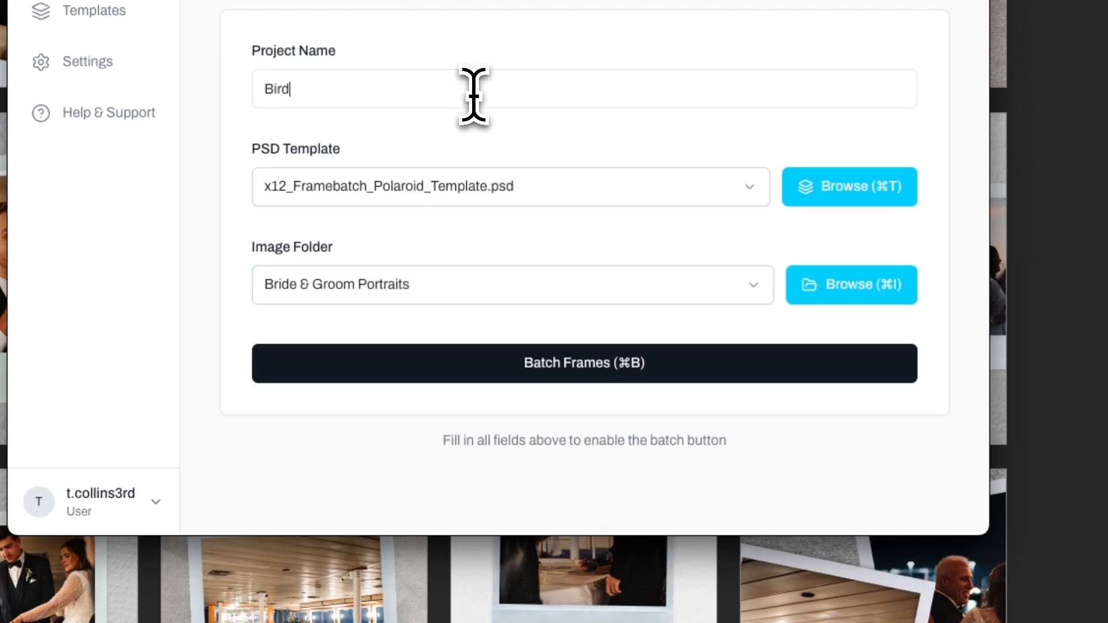
pyautogui.press('BackSpace')
pyautogui.press('BackSpace')
pyautogui.press('BackSpace')
pyautogui.press('BackSpace')
pyautogui.write('ride')
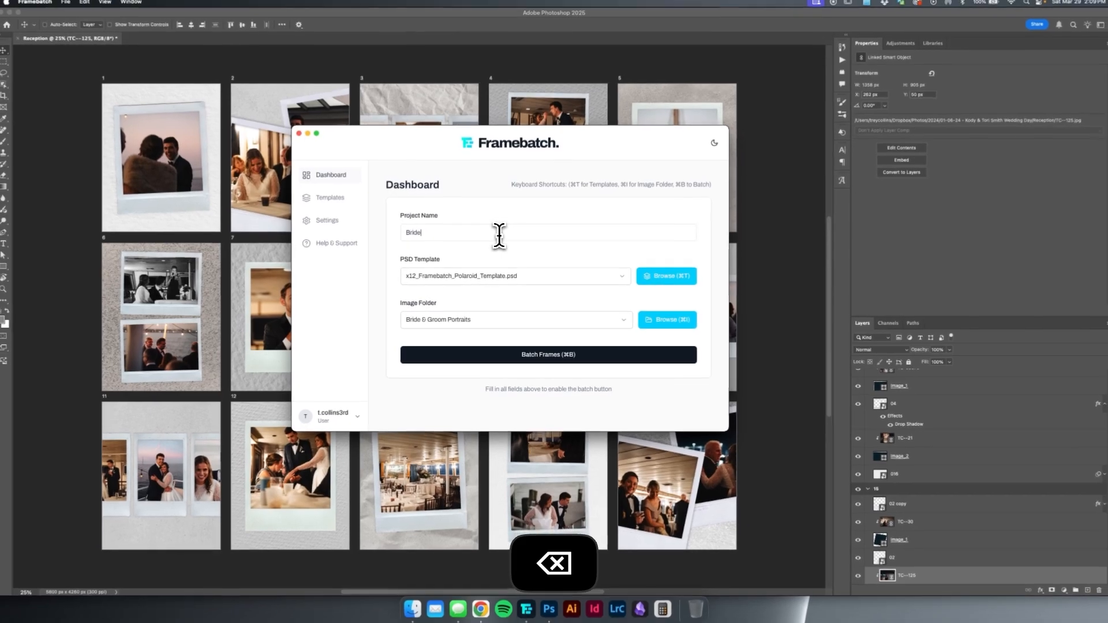
pyautogui.write('and')
pyautogui.press('BackSpace')
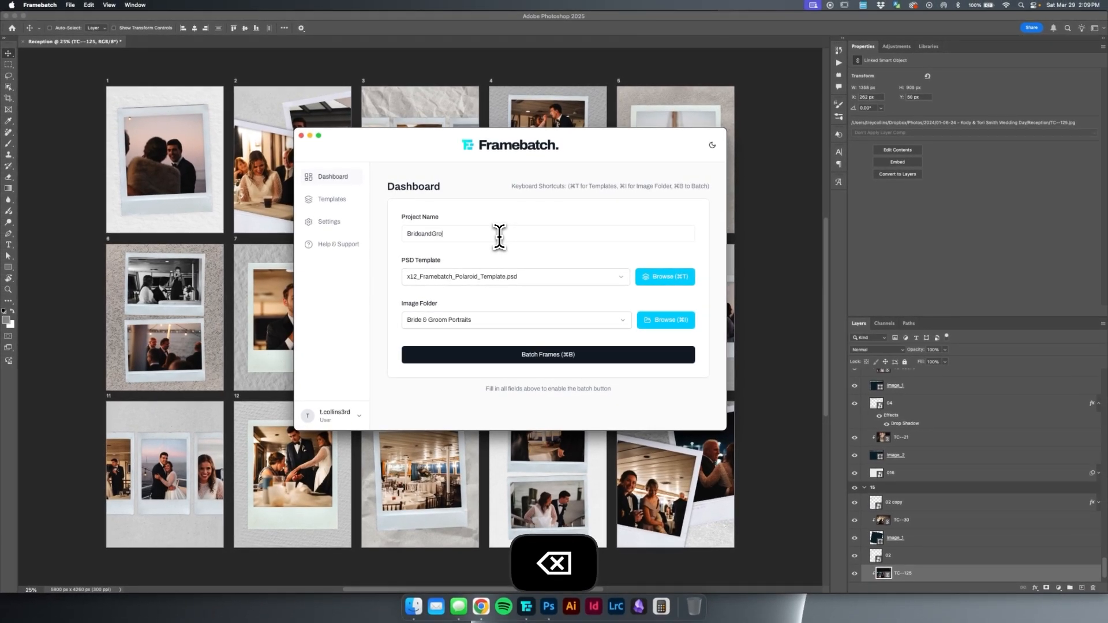
pyautogui.write('Groom')
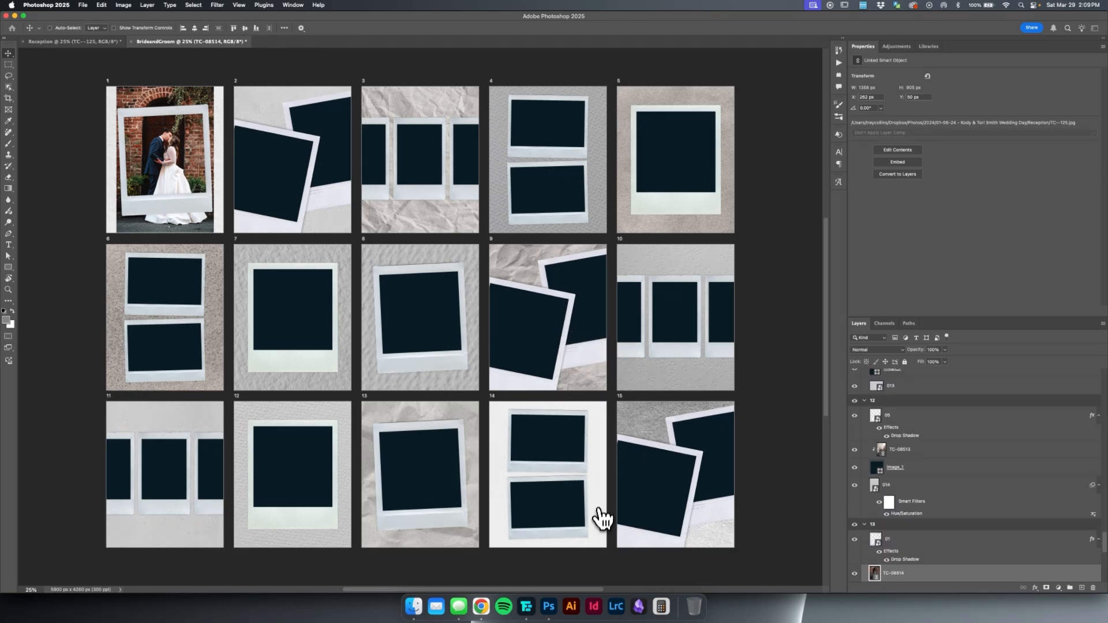
# Switch back to Framebatch, dismiss the BrideandGroom notification, and set the image folder to Ceremony
pyautogui.click(526, 608)
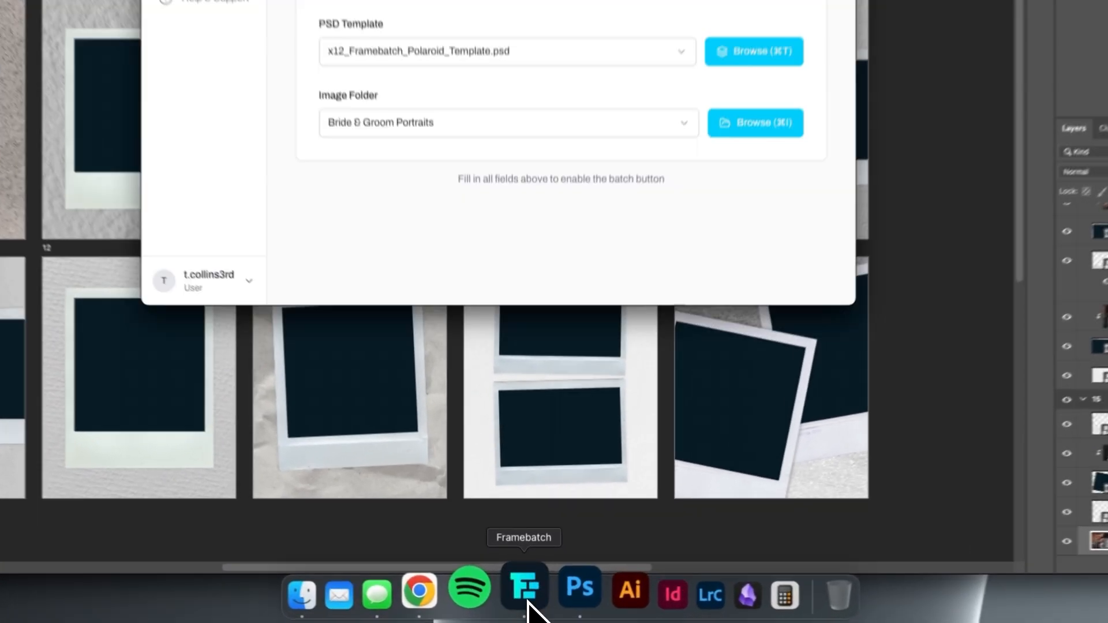
pyautogui.click(574, 111)
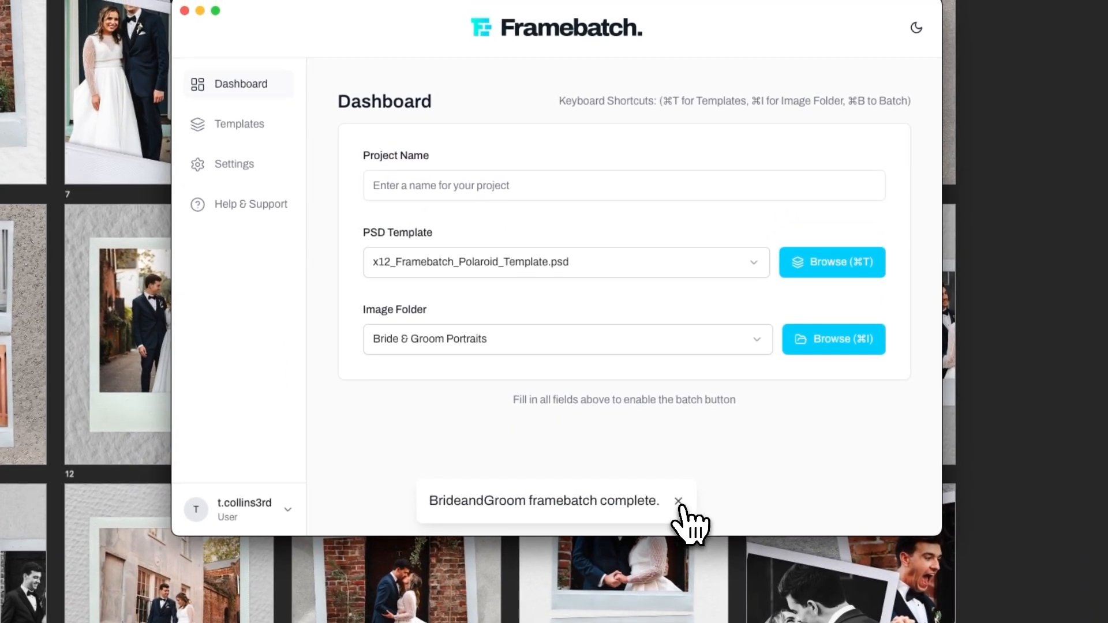
pyautogui.click(679, 502)
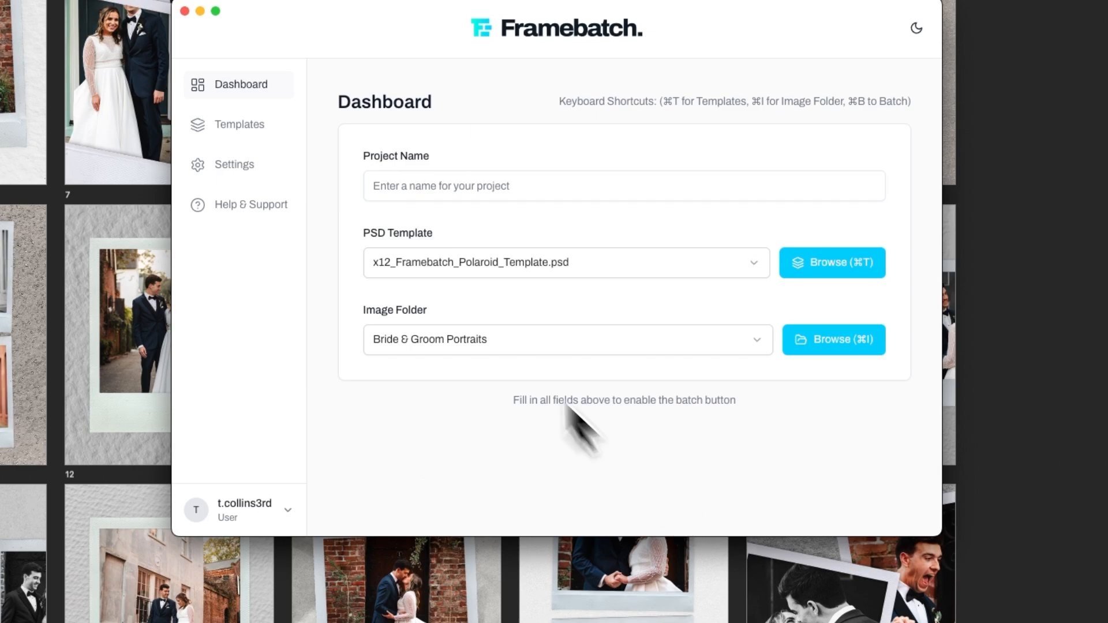
pyautogui.click(501, 347)
pyautogui.click(443, 448)
# Name the project Ceremony, batch its frames, and dismiss the completion dialog in Photoshop
pyautogui.click(500, 185)
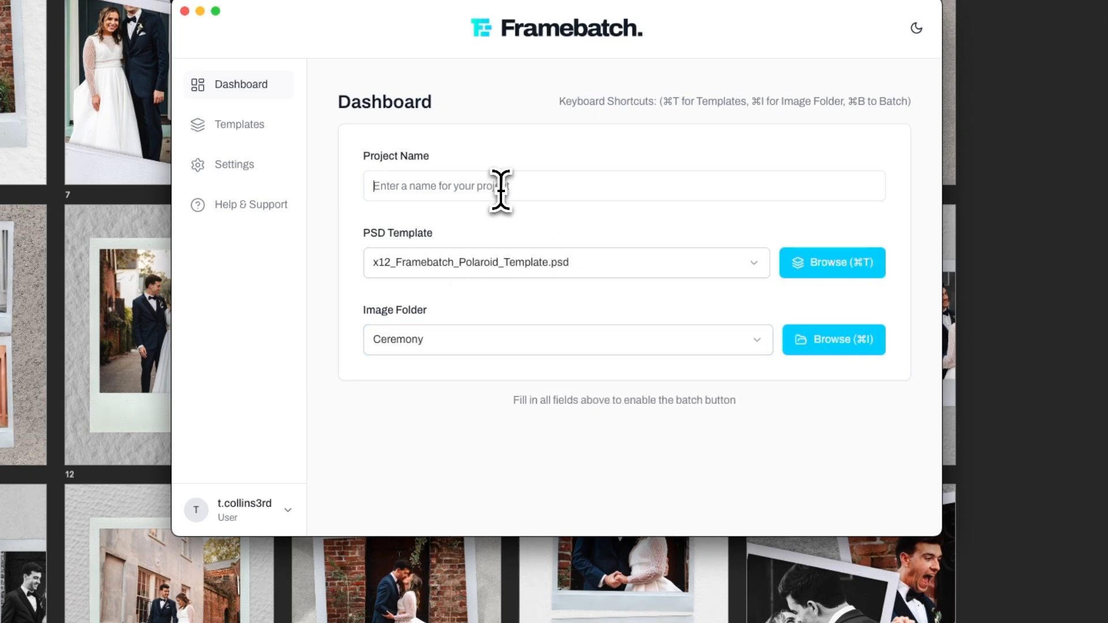
pyautogui.write('Ce')
pyautogui.press('BackSpace')
pyautogui.write('remony')
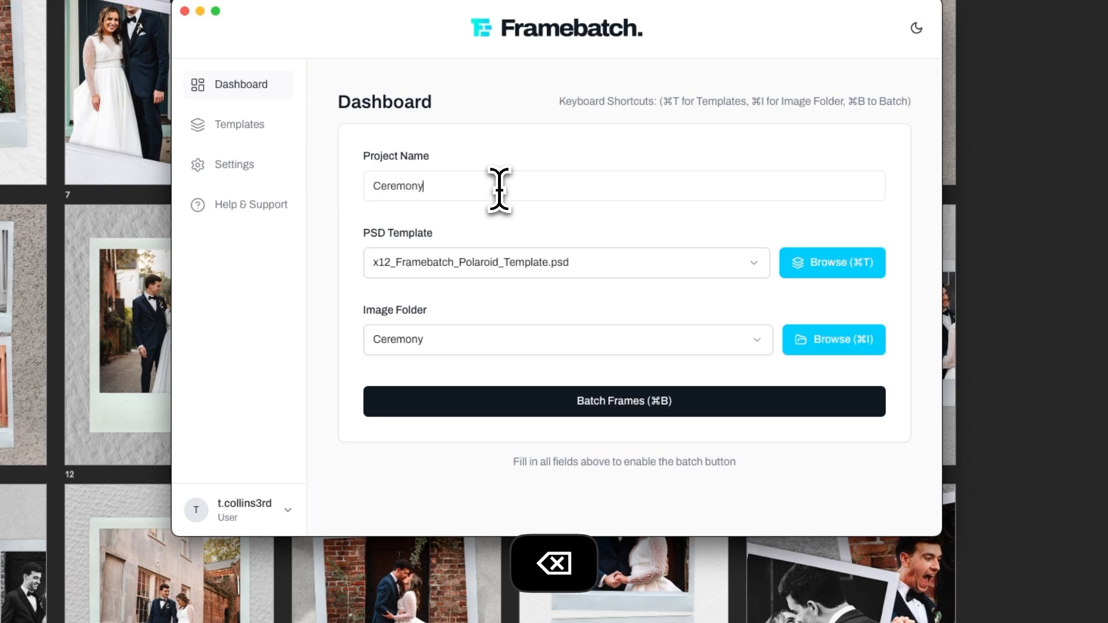
pyautogui.click(600, 404)
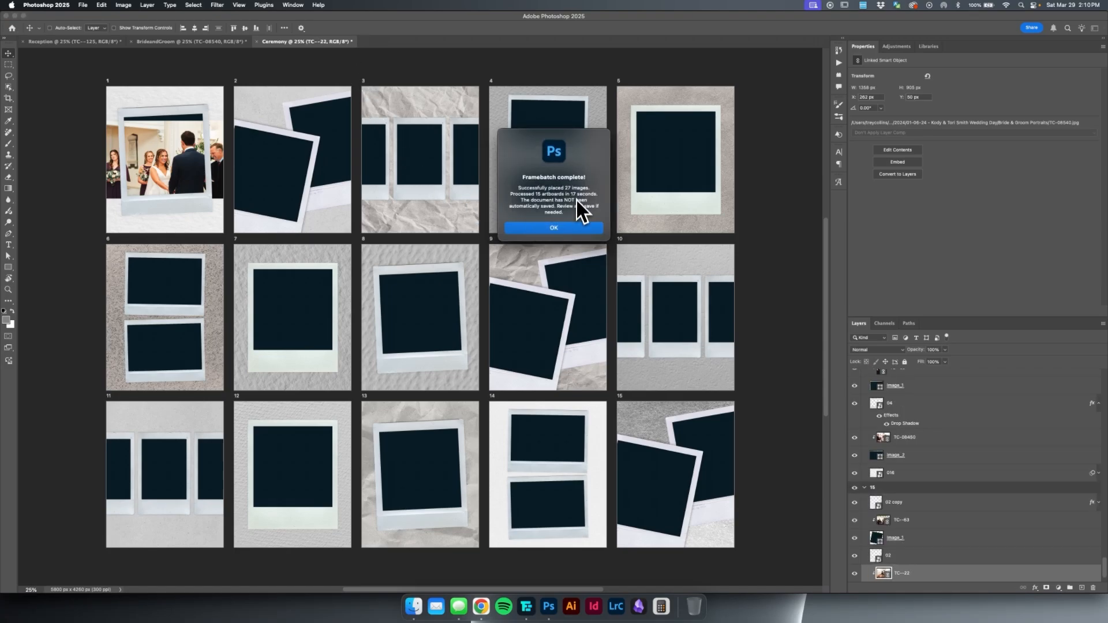
pyautogui.click(571, 228)
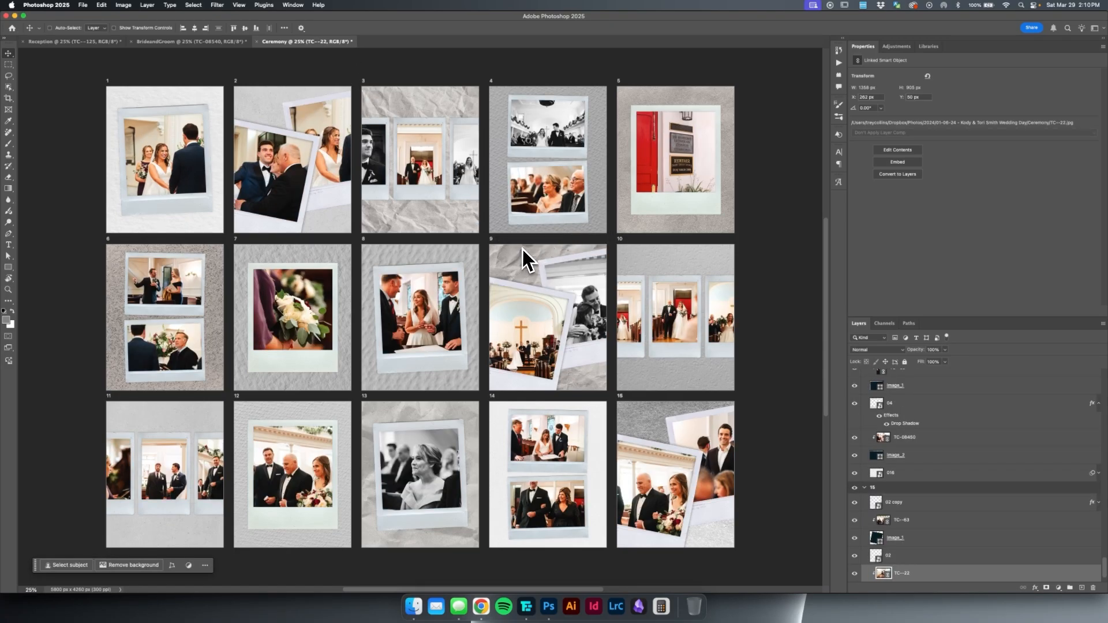
# In the Reception document, rotate the photo on artboard 1 slightly counterclockwise to match its polaroid frame
pyautogui.moveTo(215, 155); pyautogui.dragTo(401, 192)
pyautogui.scroll(5, 359, 183)
pyautogui.scroll(-3, 362, 192)
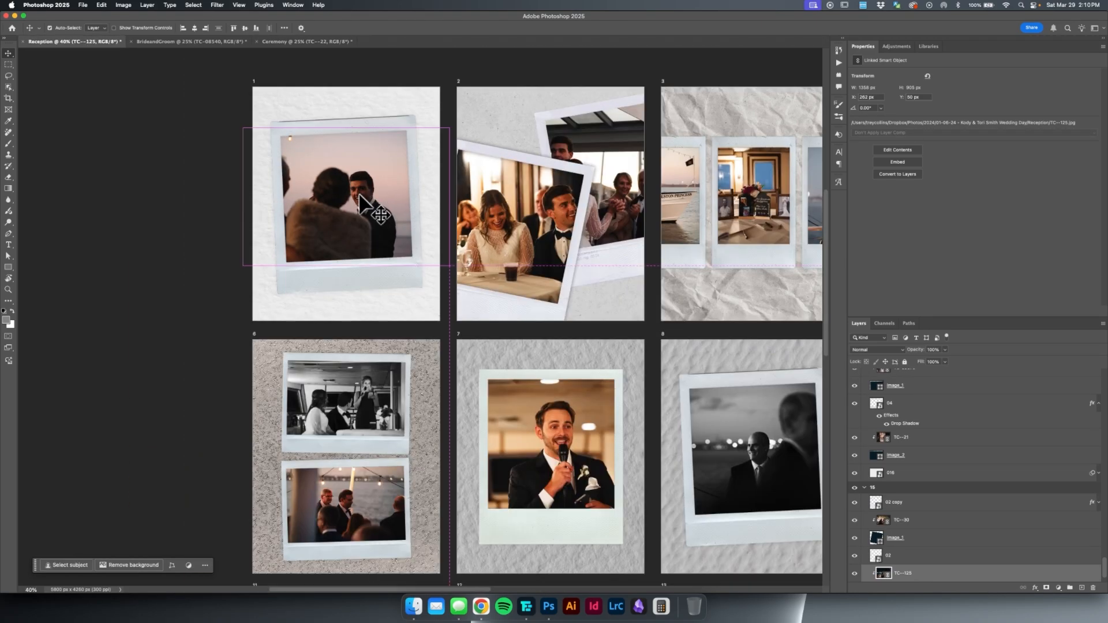
pyautogui.keyDown('super'); pyautogui.click(362, 191); pyautogui.keyUp('super')
pyautogui.press('super+t')
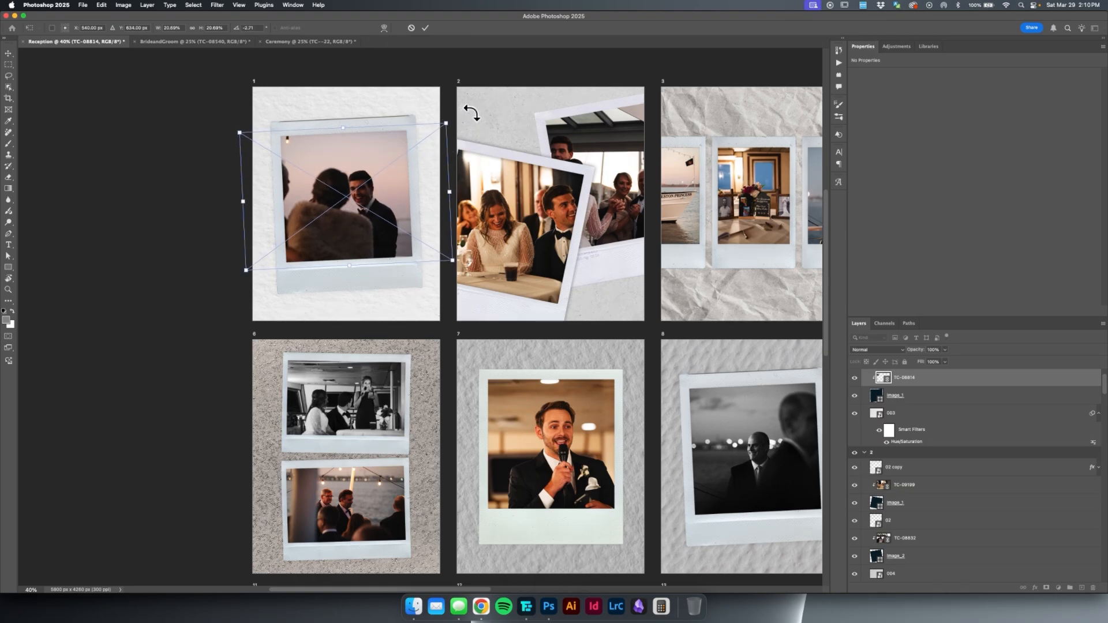
pyautogui.press('Return')
# Rotate the front photo on artboard 2 clockwise by about 11° to match its tilted frame
pyautogui.hscroll(3, 473, 173)
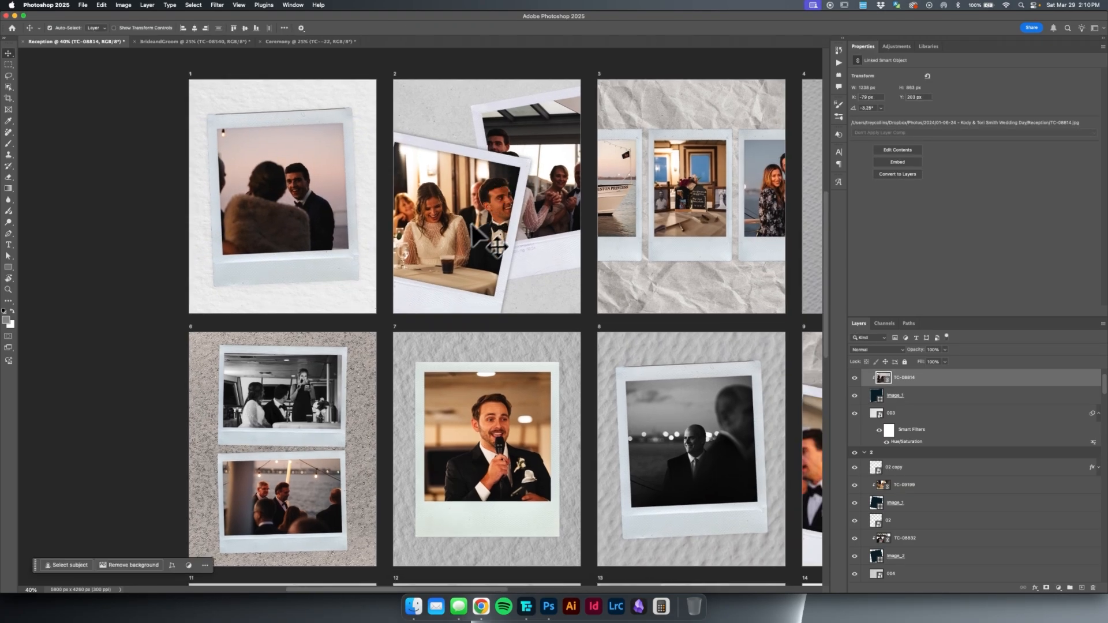
pyautogui.keyDown('super'); pyautogui.click(446, 234); pyautogui.keyUp('super')
pyautogui.press('super+t')
pyautogui.moveTo(584, 114); pyautogui.dragTo(604, 142)
pyautogui.press('Return')
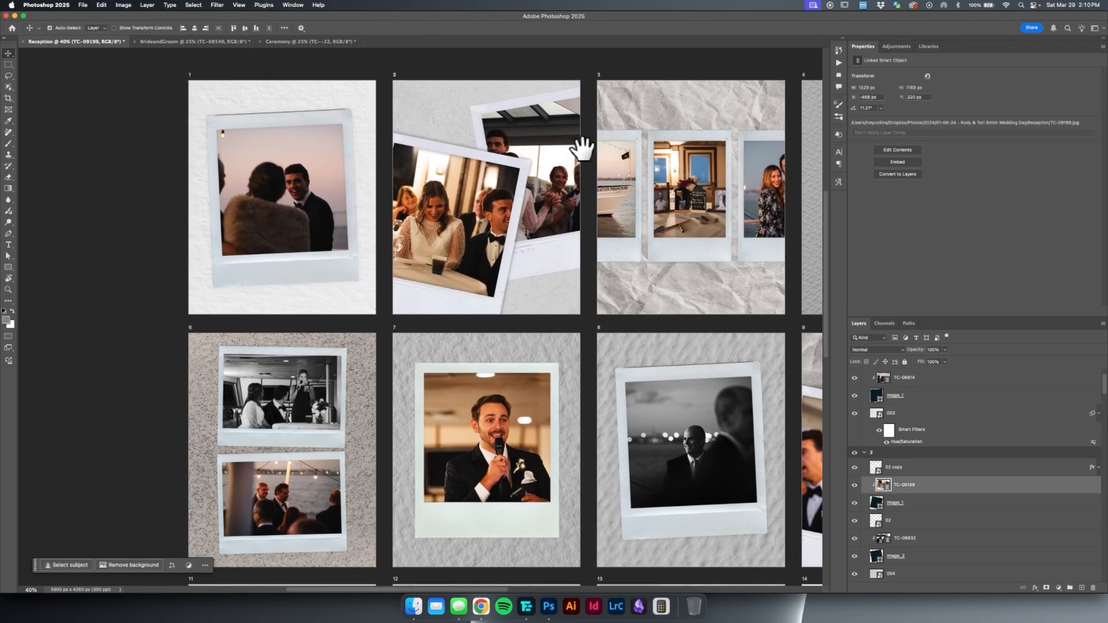
# Rotate the rear photo on artboard 2 about 8° counterclockwise, reposition it, and enlarge it to about 33% scale within its frame
pyautogui.keyDown('super'); pyautogui.click(579, 144); pyautogui.keyUp('super')
pyautogui.press('super+t')
pyautogui.moveTo(571, 87); pyautogui.dragTo(637, 51)
pyautogui.moveTo(565, 156); pyautogui.dragTo(542, 154)
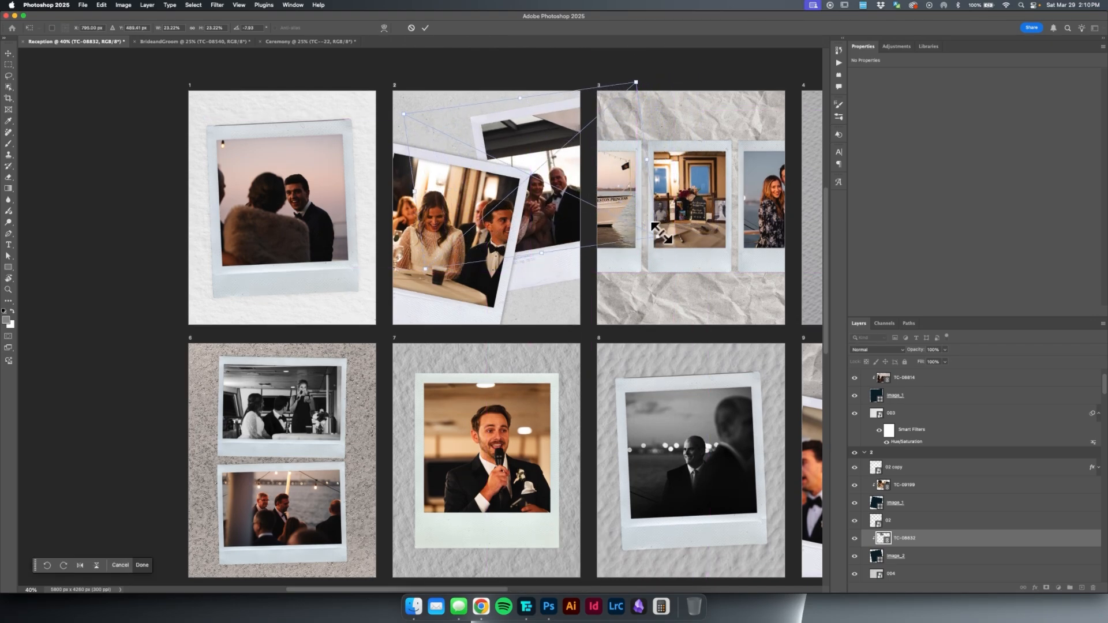
pyautogui.moveTo(661, 233); pyautogui.dragTo(590, 186)
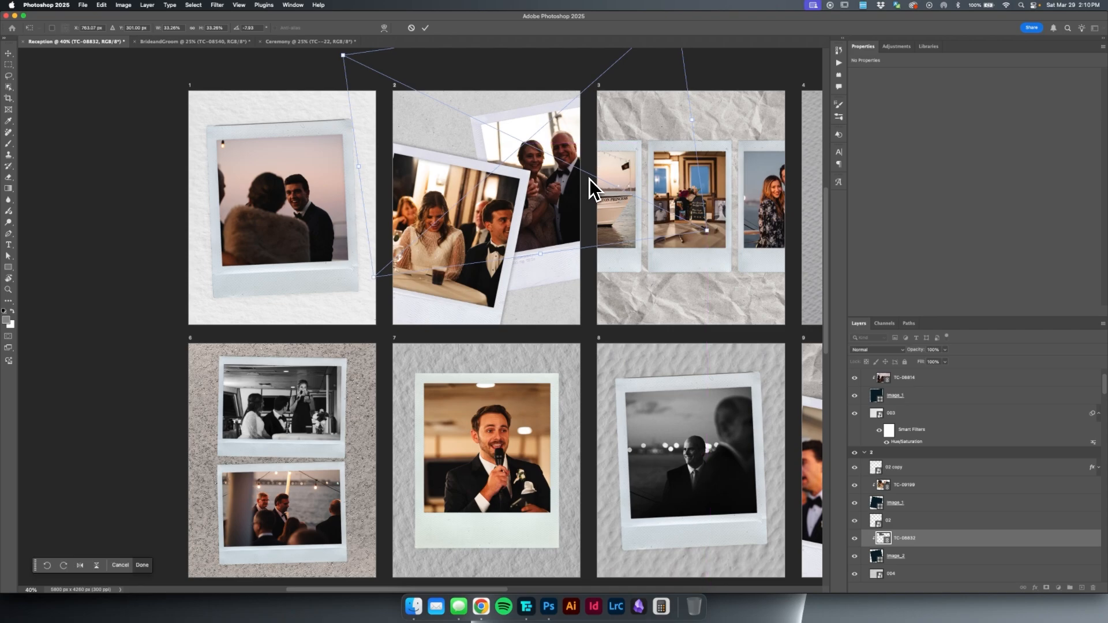
pyautogui.press('Return')
# Rotate the lower photo on artboard 4 of the Reception document slightly counterclockwise to match its polaroid frame
pyautogui.hscroll(5, 589, 190)
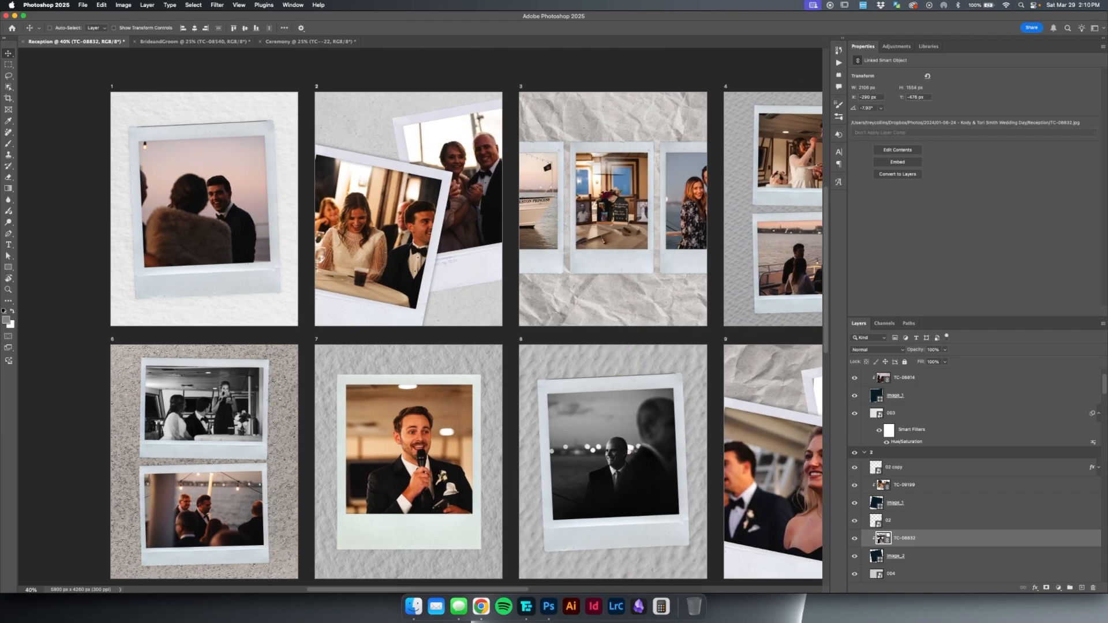
pyautogui.click(558, 209)
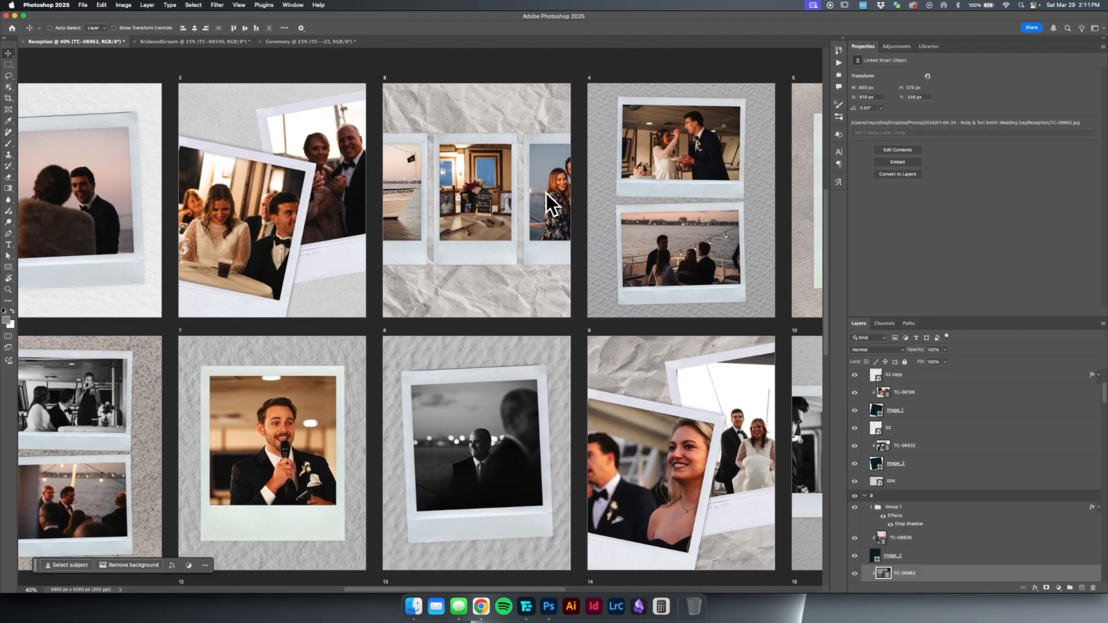
pyautogui.hscroll(2, 633, 205)
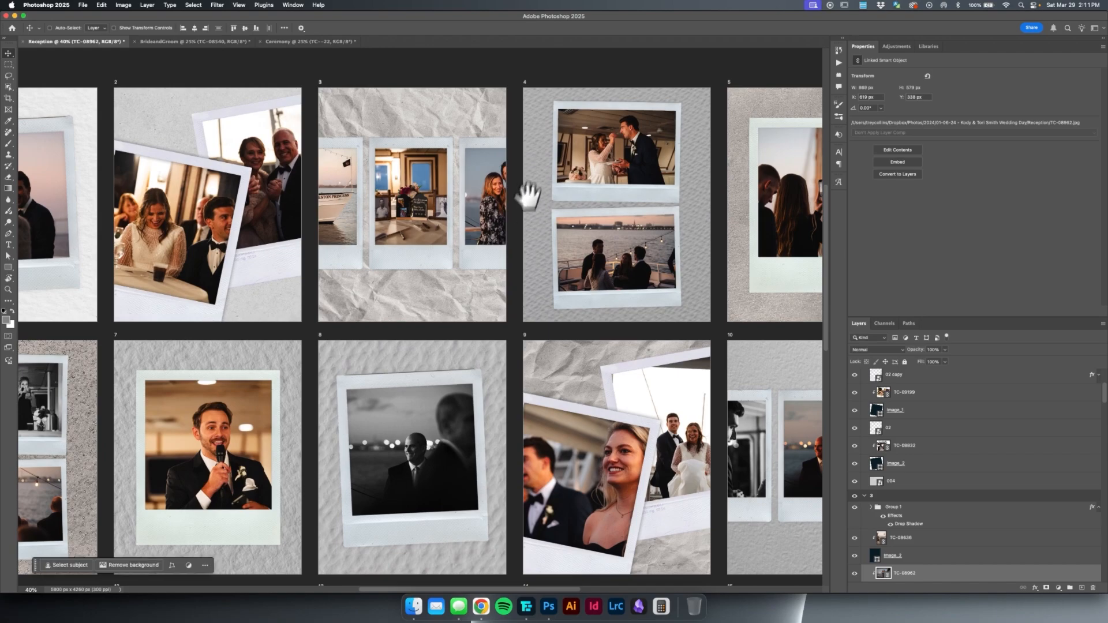
pyautogui.hscroll(4, 513, 266)
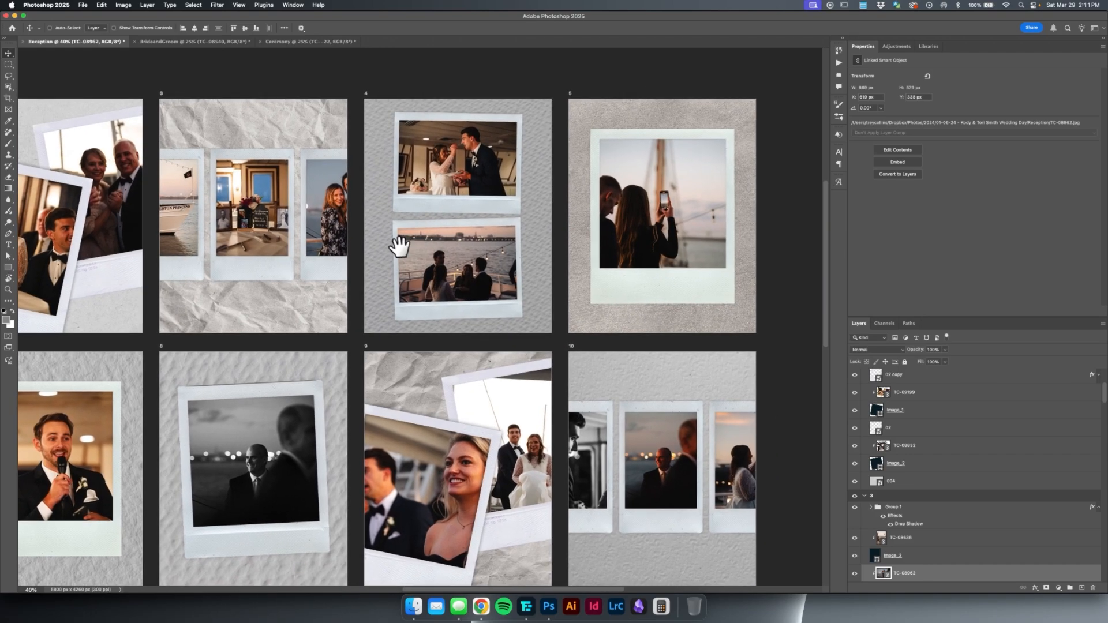
pyautogui.scroll(-2, 398, 240)
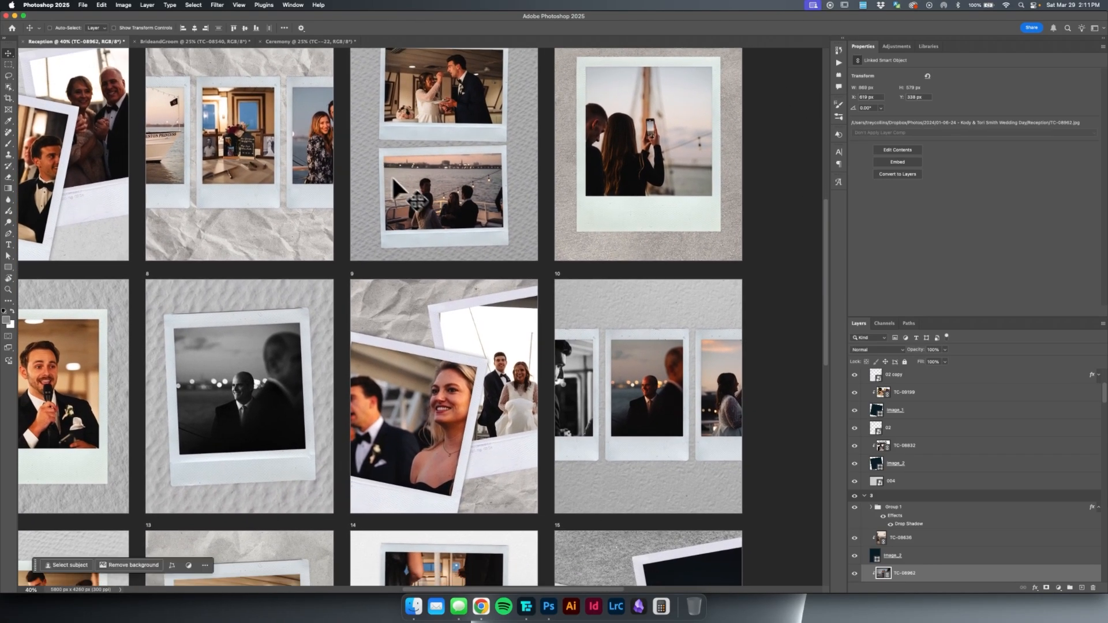
pyautogui.keyDown('super'); pyautogui.click(391, 175); pyautogui.keyUp('super')
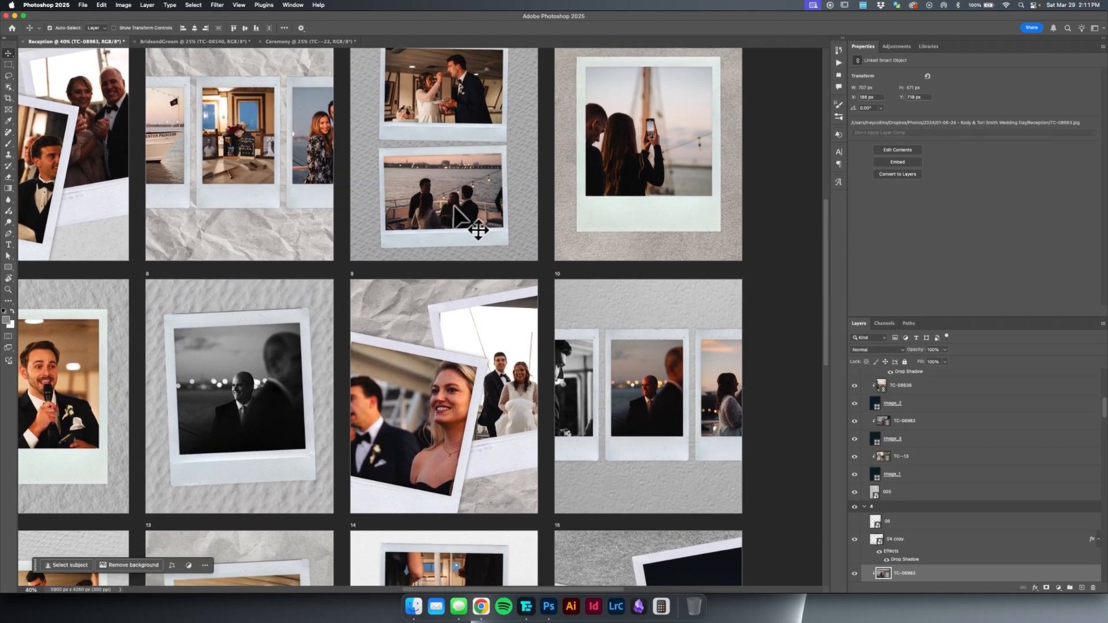
pyautogui.press('super+t')
pyautogui.press('Return')
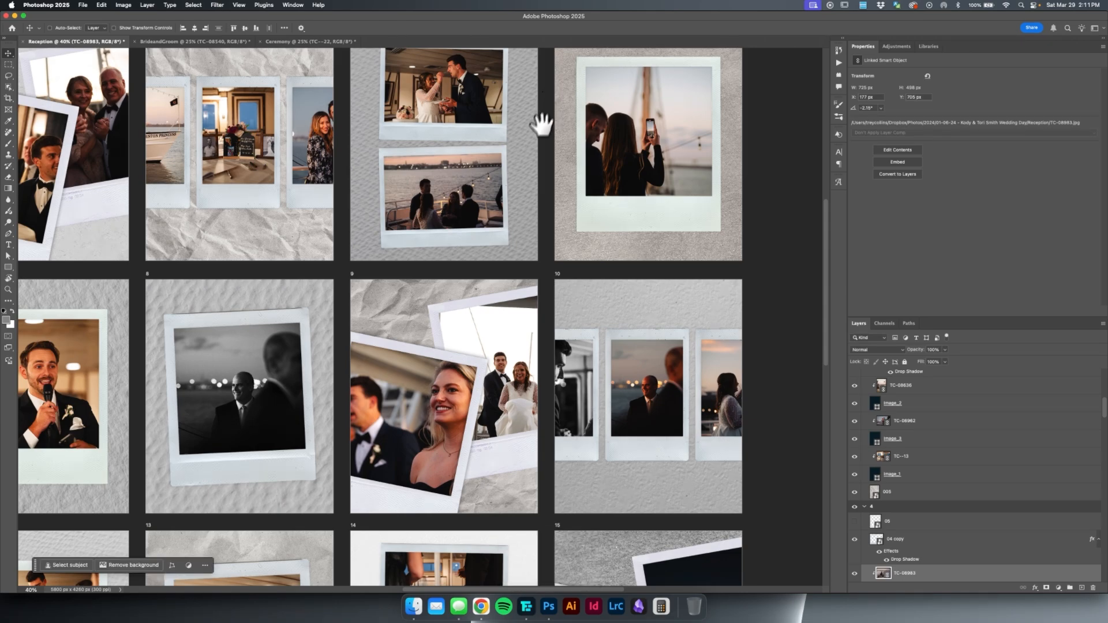
# Rotate the front photo on artboard 9 about 11.7° clockwise and shift it so the blonde woman sits centrally in the frame
pyautogui.hscroll(-12, 537, 118)
pyautogui.scroll(-4, 537, 119)
pyautogui.hscroll(10, 676, 144)
pyautogui.scroll(-3, 675, 144)
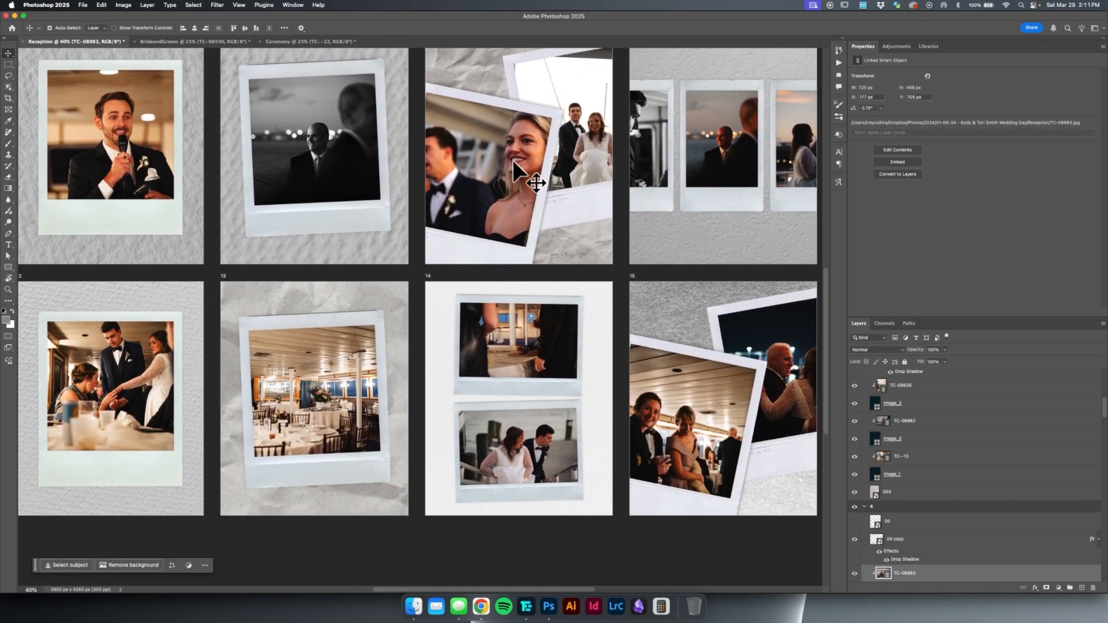
pyautogui.keyDown('super'); pyautogui.click(513, 160); pyautogui.keyUp('super')
pyautogui.press('super+t')
pyautogui.moveTo(513, 163); pyautogui.dragTo(466, 164)
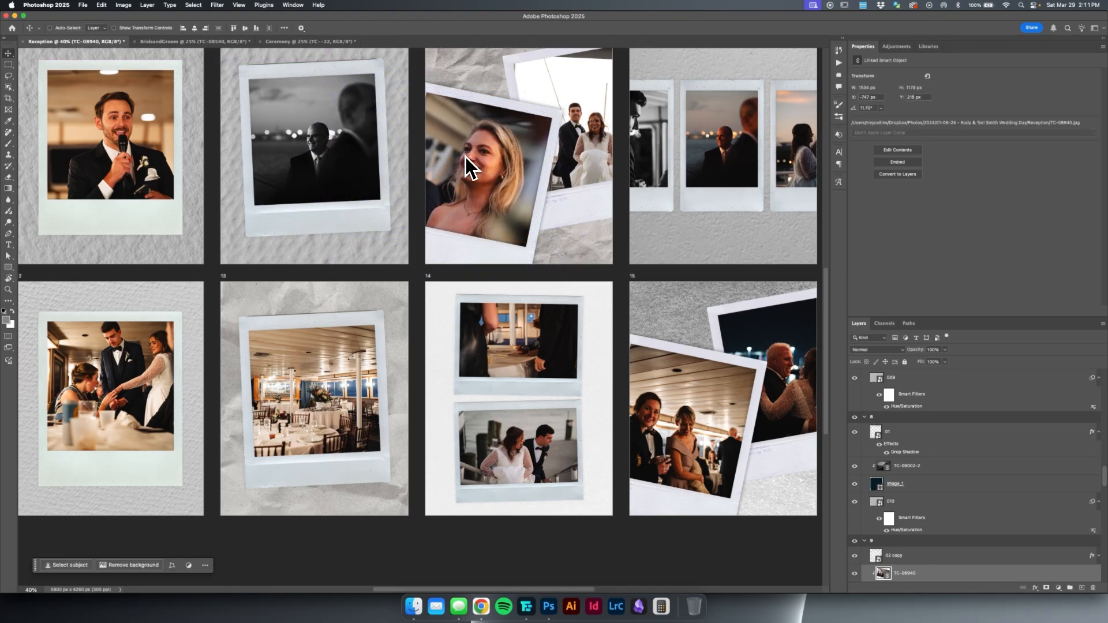
pyautogui.scroll(-3, 465, 157)
pyautogui.moveTo(489, 230); pyautogui.dragTo(553, 359)
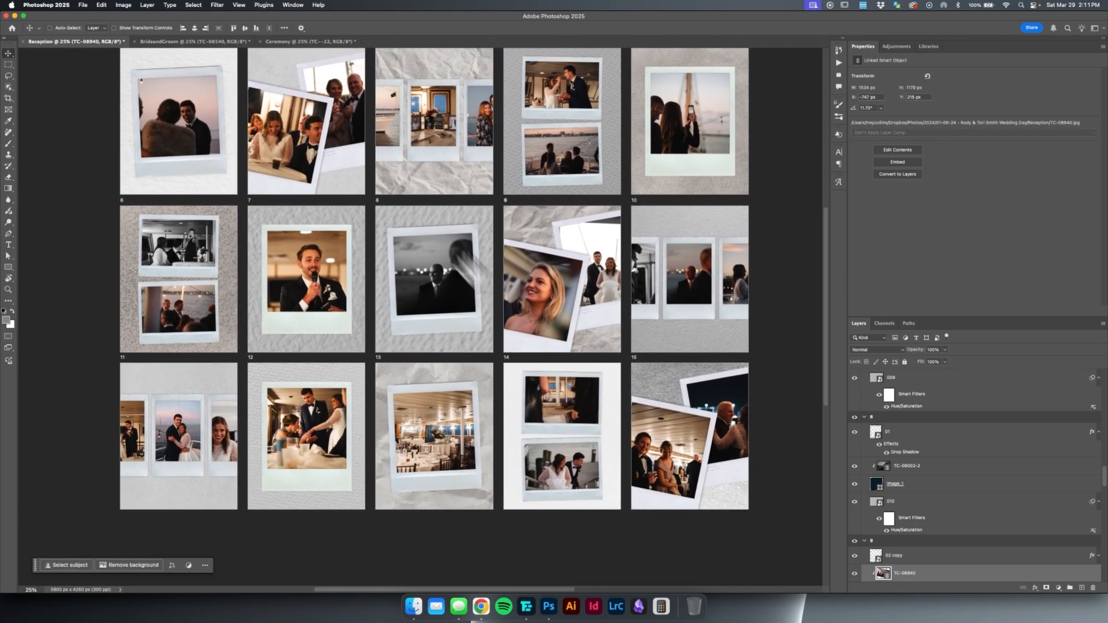
# In the BrideandGroom document, rotate the front photo on artboard 2 clockwise to match its tilted frame and reposition it to show both faces
pyautogui.click(213, 42)
pyautogui.moveTo(274, 226); pyautogui.dragTo(299, 171)
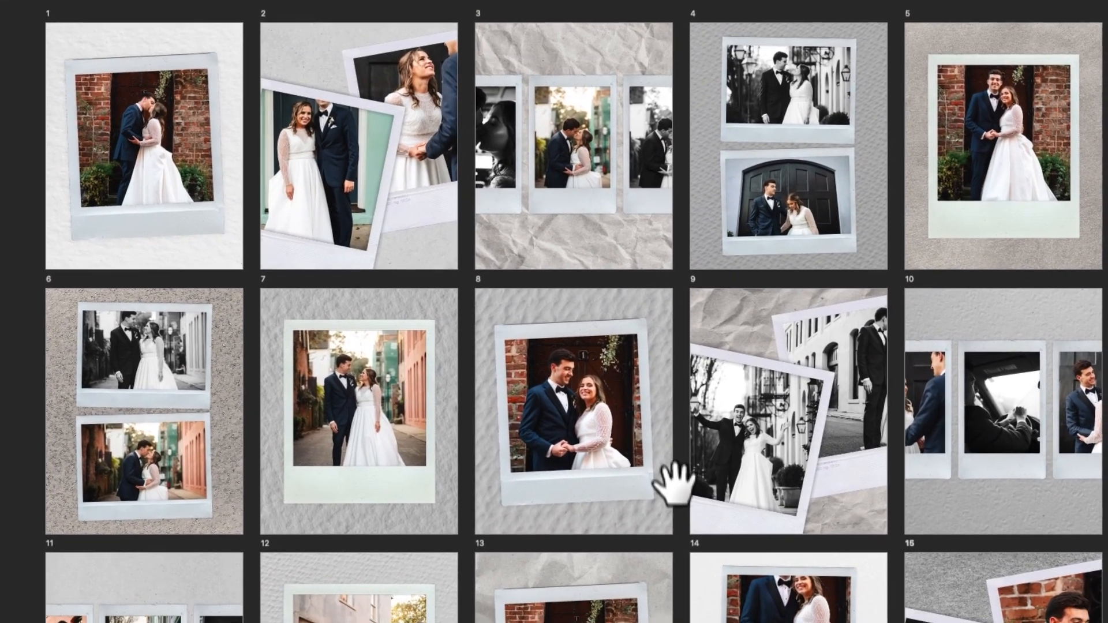
pyautogui.press('super+t')
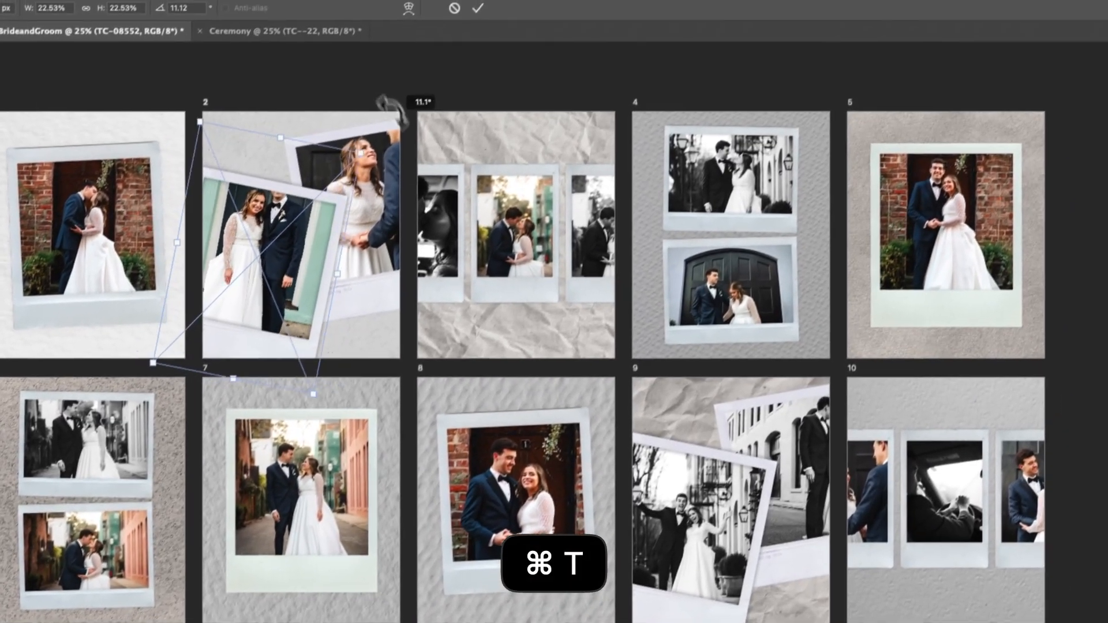
pyautogui.press('super+z')
pyautogui.press('super+z')
pyautogui.press('super+z')
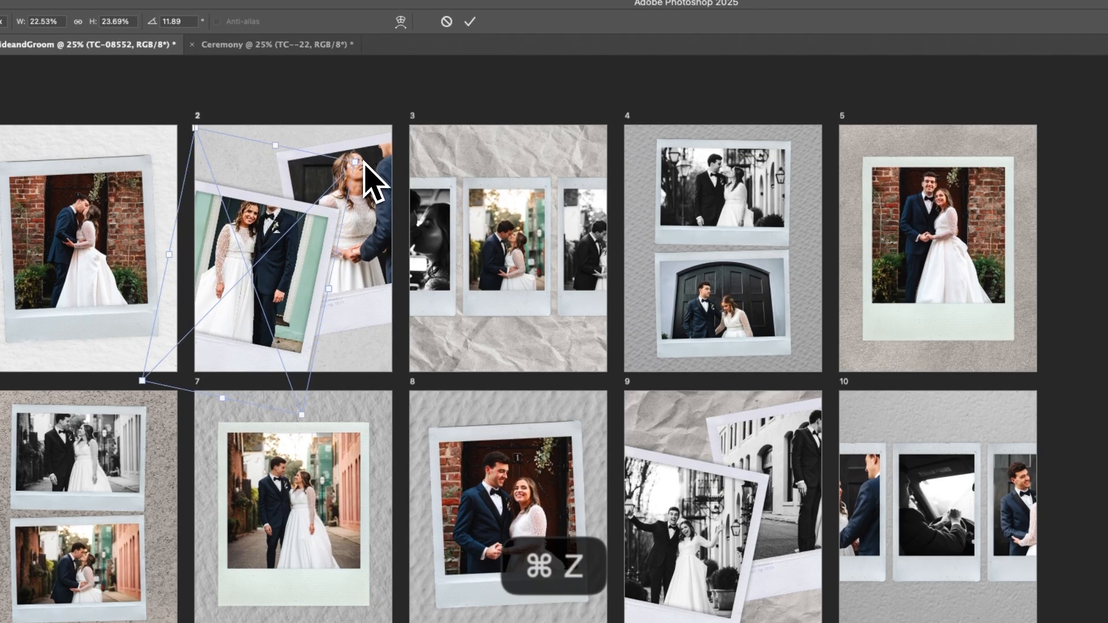
pyautogui.moveTo(289, 294); pyautogui.dragTo(277, 293)
pyautogui.press('Return')
# Rotate the front black-and-white photo on artboard 9 of BrideandGroom clockwise to match its tilted frame
pyautogui.moveTo(570, 294); pyautogui.dragTo(534, 257)
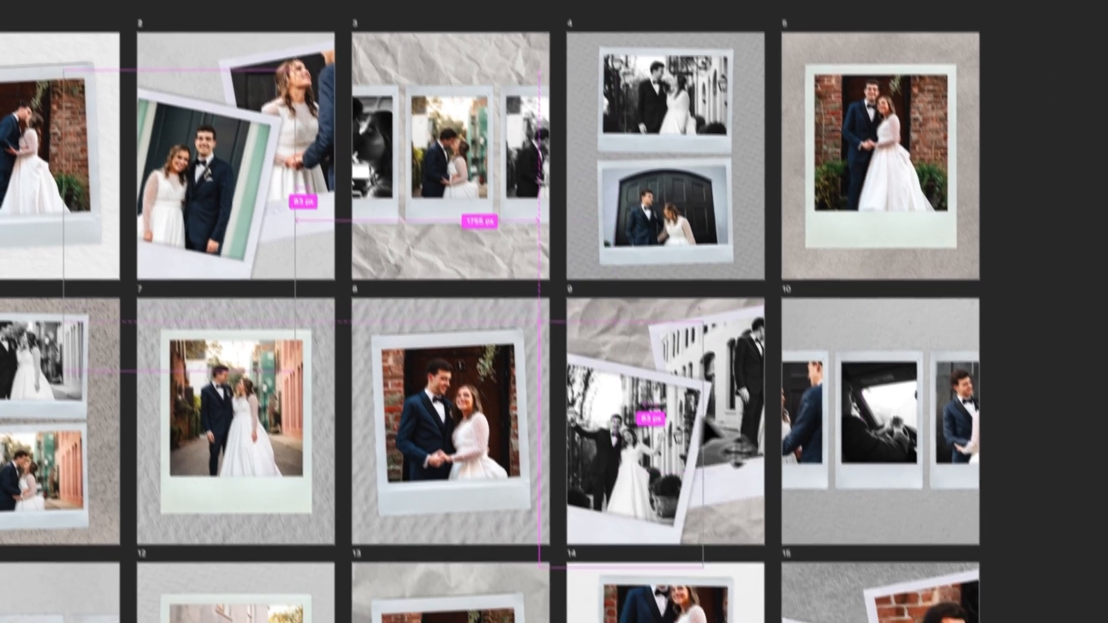
pyautogui.keyDown('super'); pyautogui.click(655, 496); pyautogui.keyUp('super')
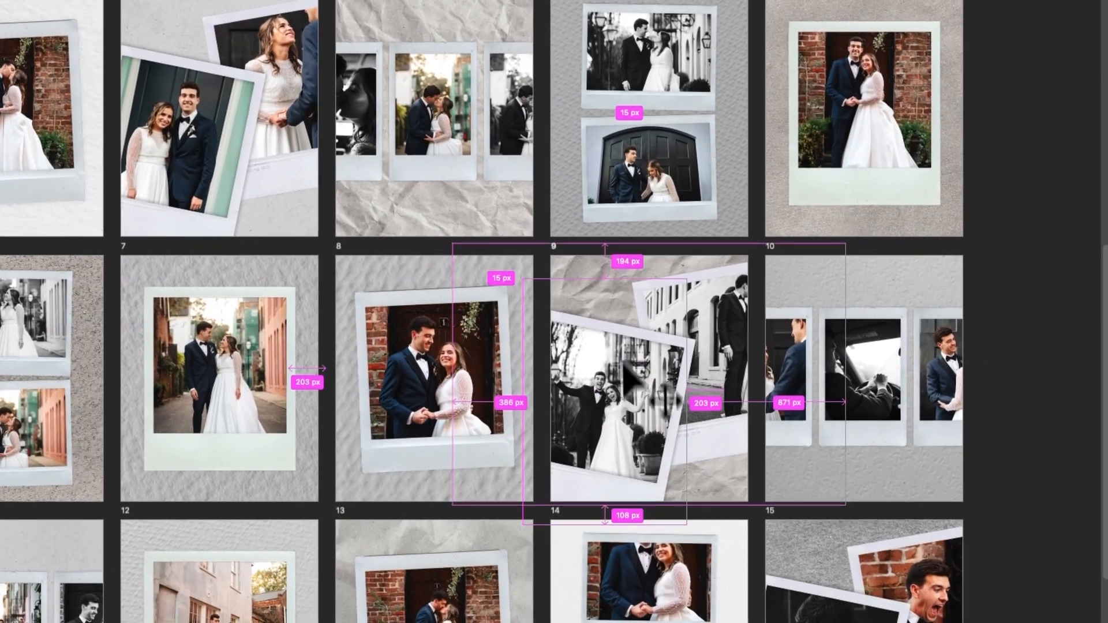
pyautogui.press('super+t')
pyautogui.moveTo(776, 272); pyautogui.dragTo(814, 309)
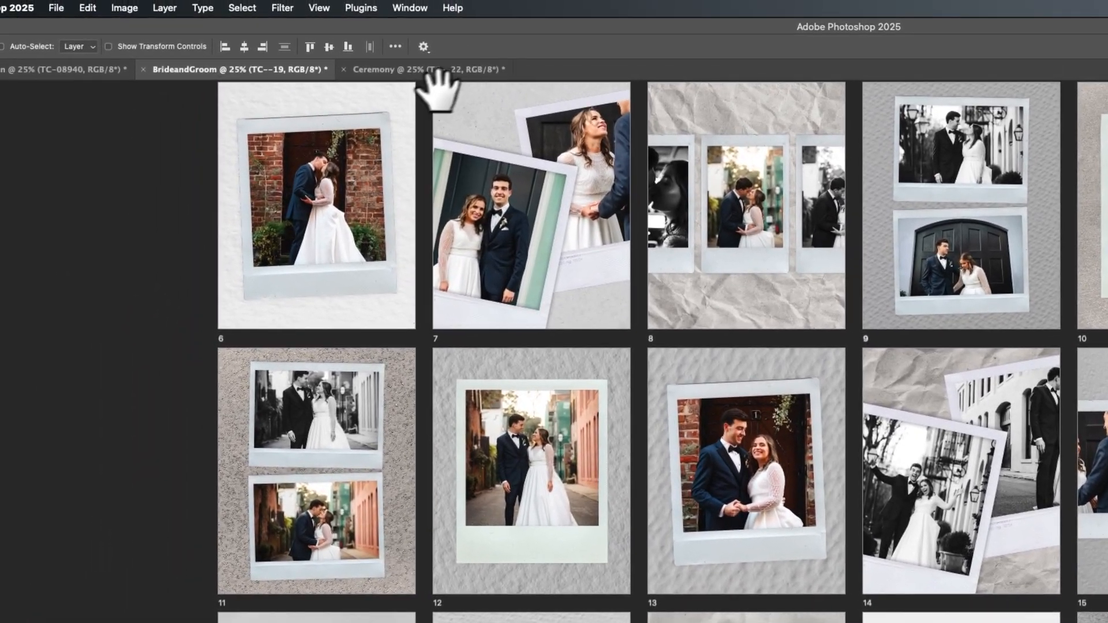
# In the Ceremony document, rotate the front church photo on artboard 9 clockwise by about 12° to match its tilted frame
pyautogui.click(434, 70)
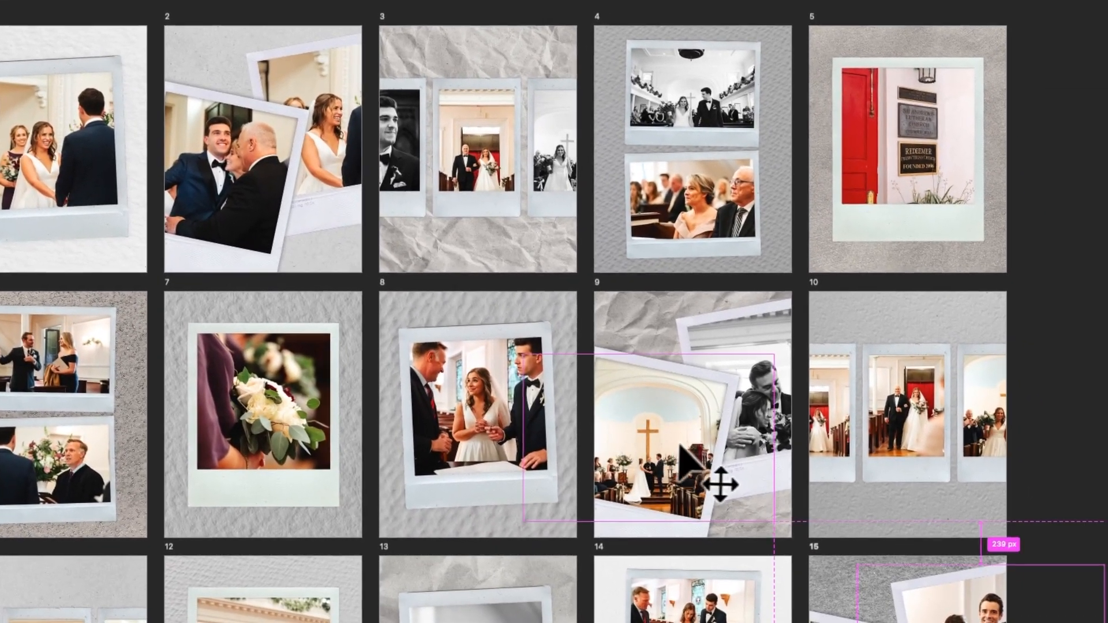
pyautogui.press('super+t')
pyautogui.moveTo(764, 343); pyautogui.dragTo(779, 345)
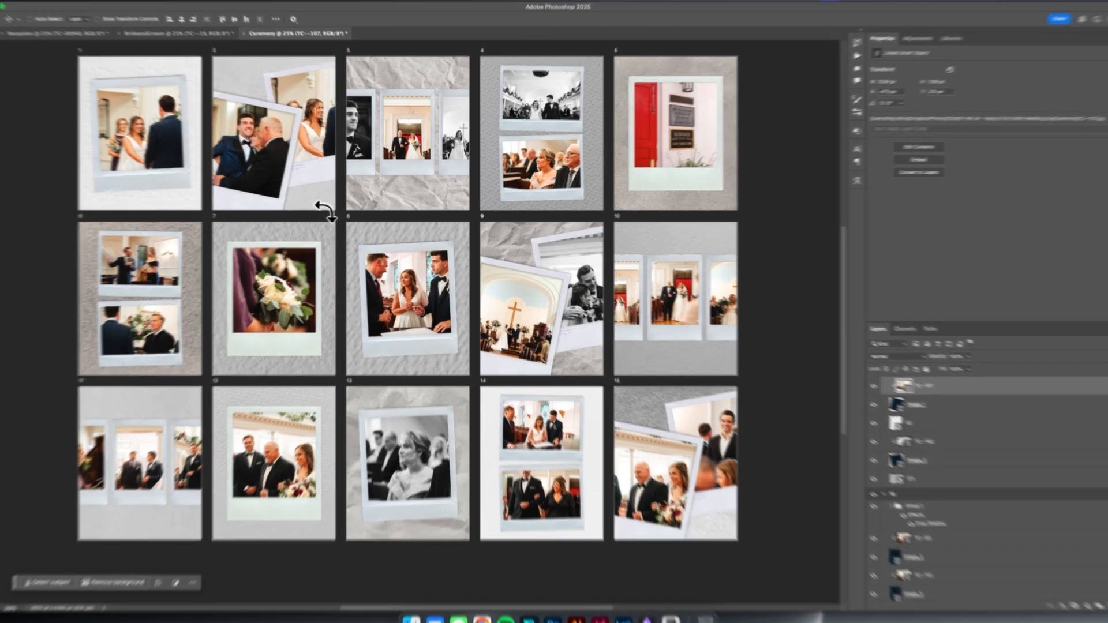
pyautogui.moveTo(339, 215); pyautogui.dragTo(394, 181)
pyautogui.moveTo(422, 279); pyautogui.dragTo(406, 226)
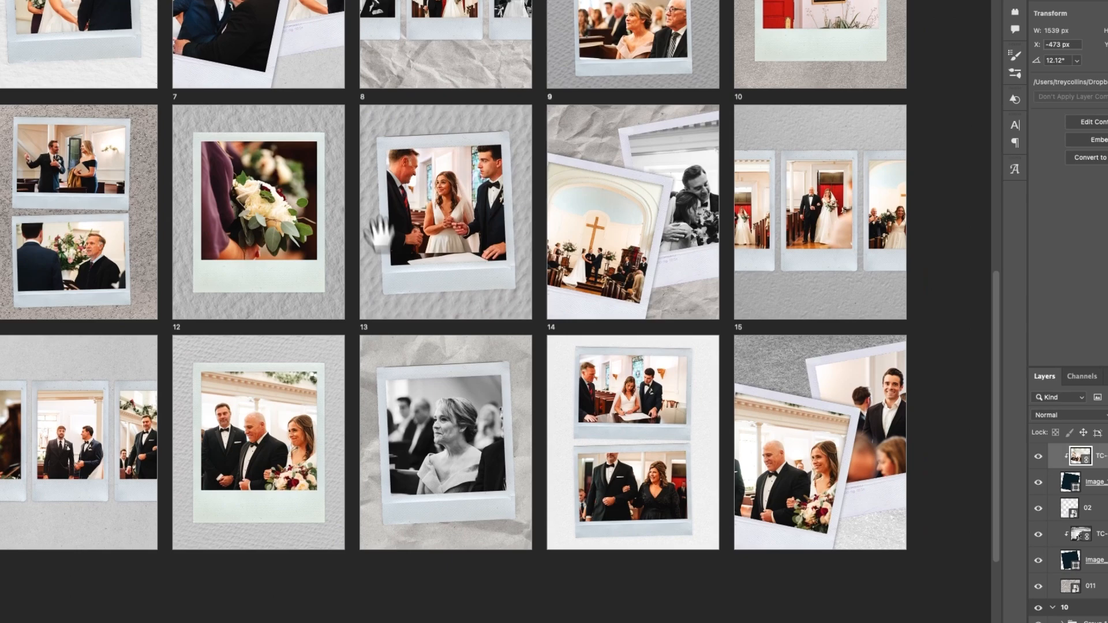
pyautogui.moveTo(407, 302); pyautogui.dragTo(408, 280)
pyautogui.moveTo(638, 308); pyautogui.dragTo(640, 367)
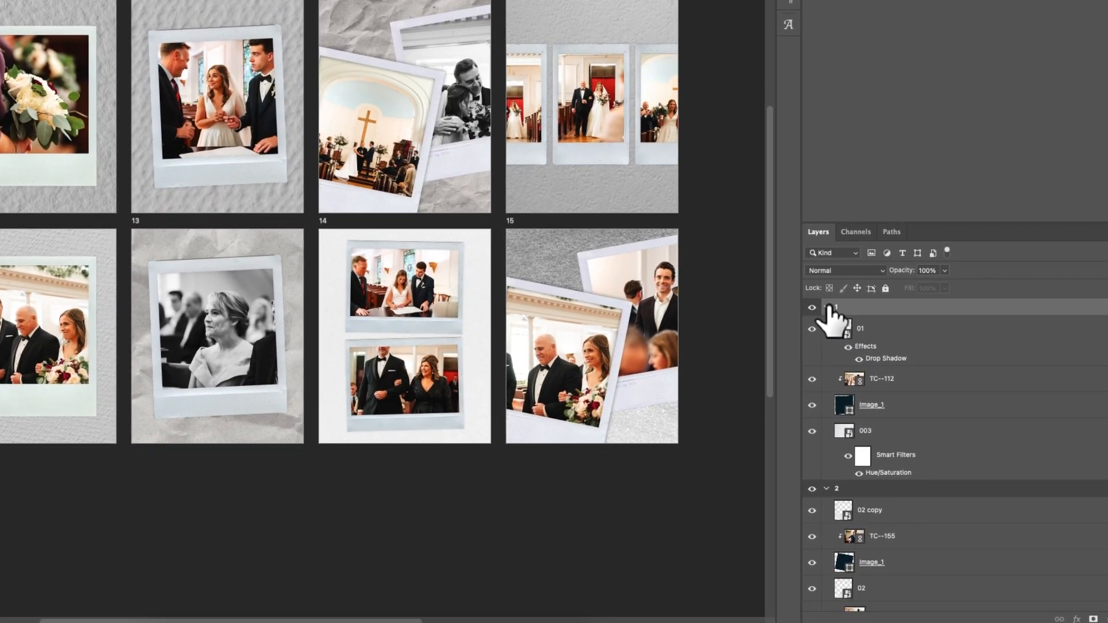
# Collapse all artboards from 1 to 15 in the Ceremony document's layer list
pyautogui.click(827, 307)
pyautogui.click(827, 324)
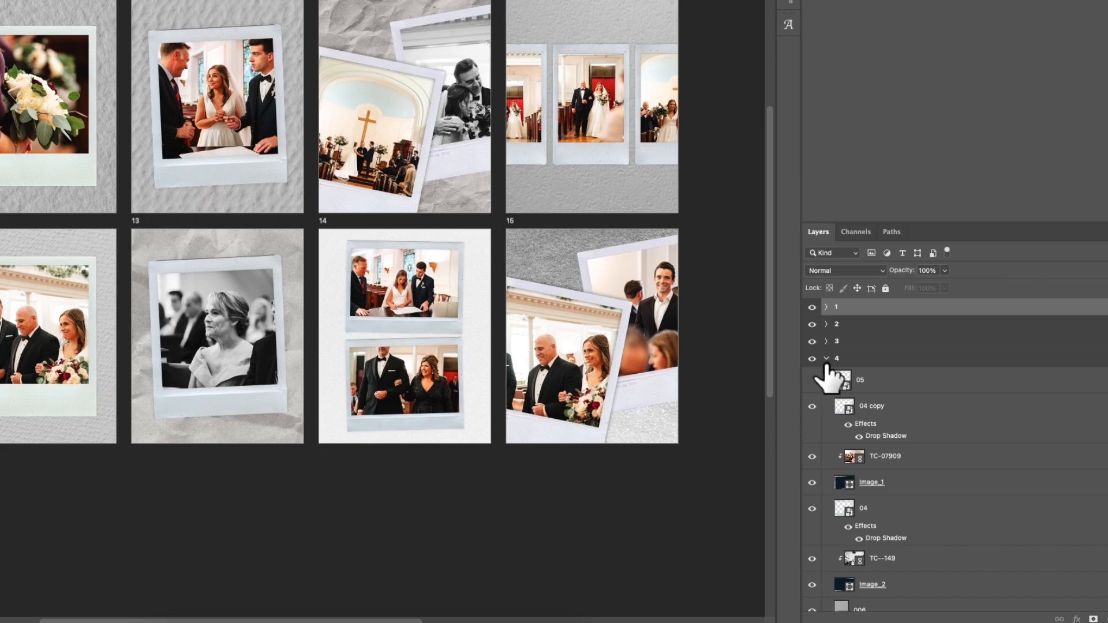
pyautogui.click(827, 359)
pyautogui.click(826, 376)
pyautogui.click(826, 393)
pyautogui.click(826, 411)
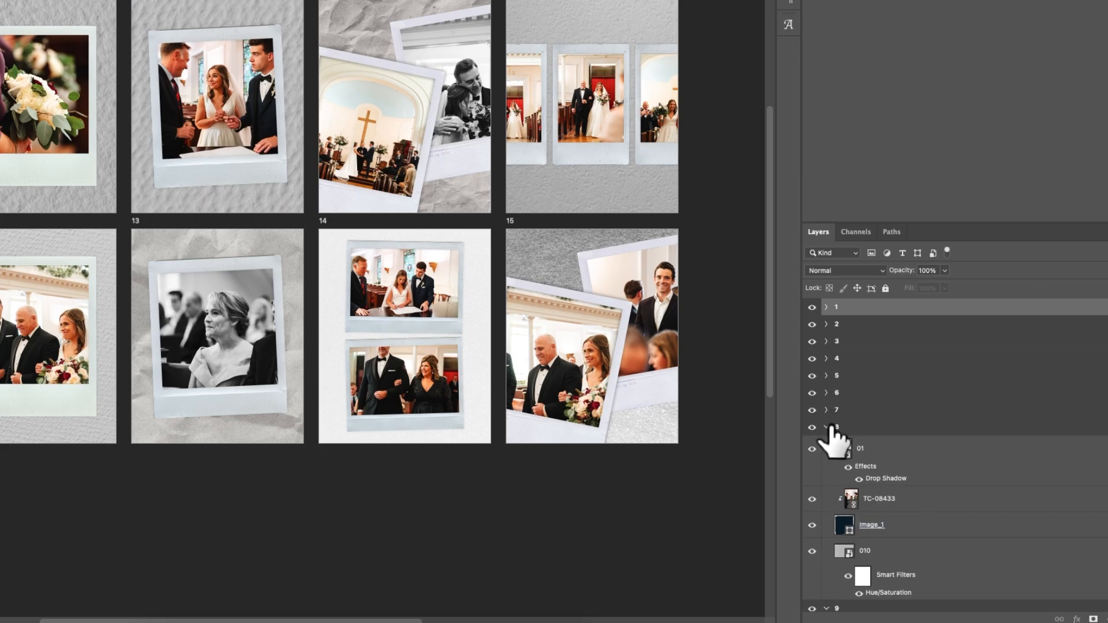
pyautogui.click(827, 427)
pyautogui.click(826, 444)
pyautogui.click(825, 462)
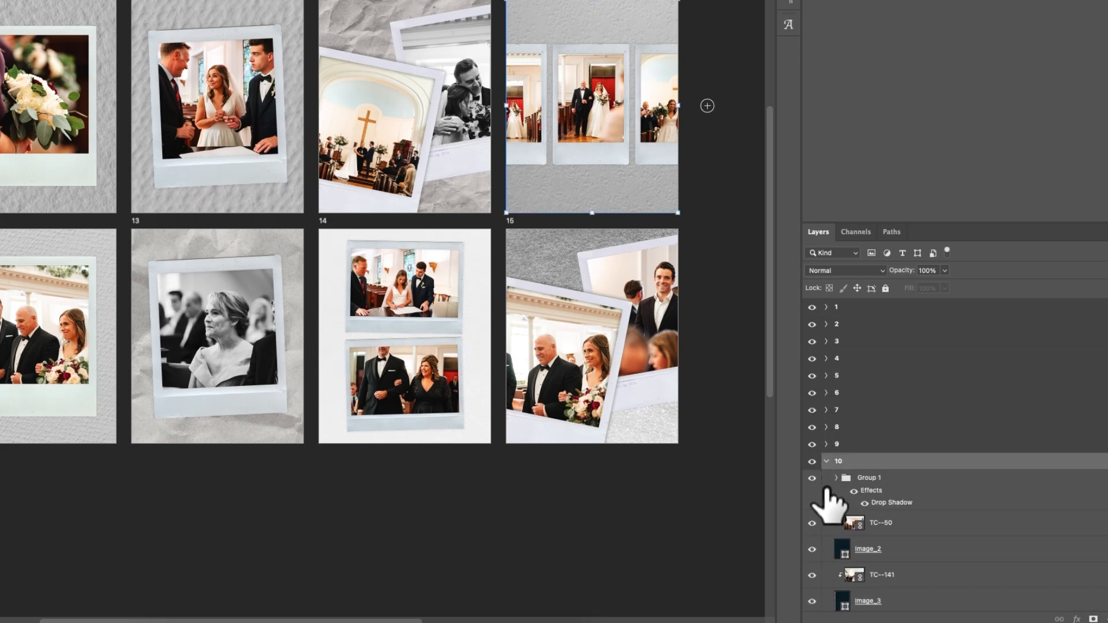
pyautogui.click(827, 462)
pyautogui.click(826, 479)
pyautogui.click(827, 496)
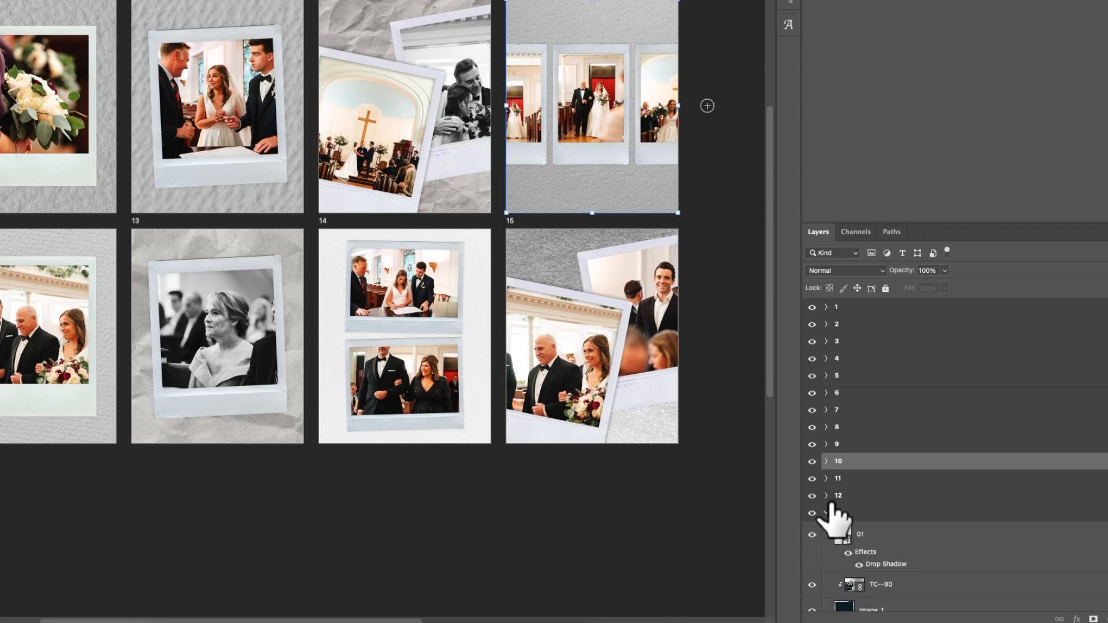
pyautogui.click(827, 512)
pyautogui.click(827, 530)
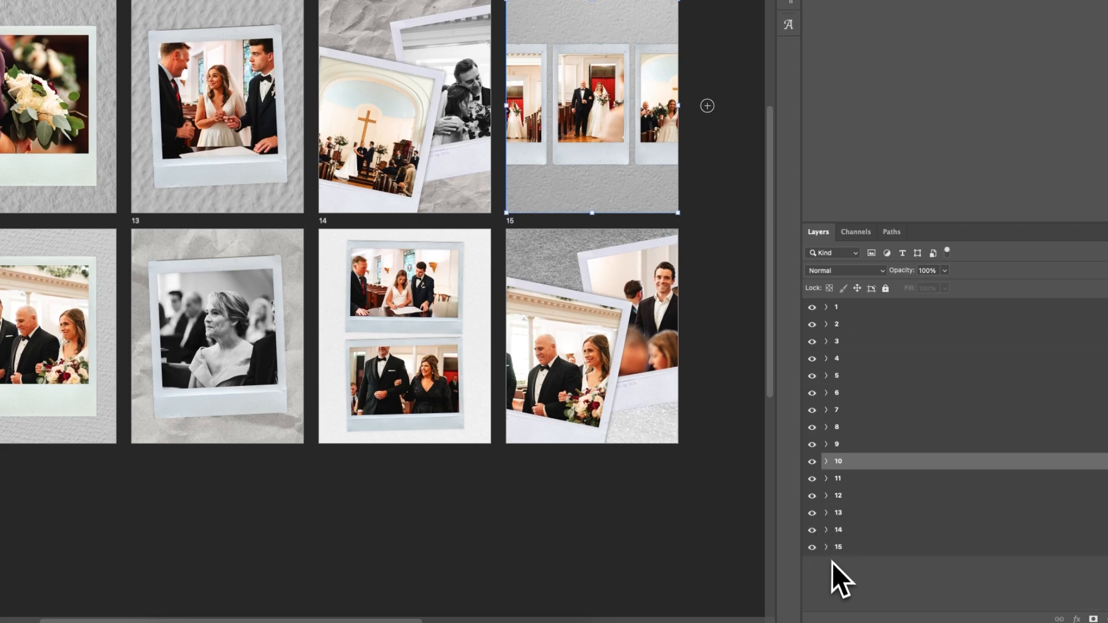
# Copy artboards 3, 6, 9, 11 and 15 from the Ceremony document into the BrideandGroom document
pyautogui.click(916, 561)
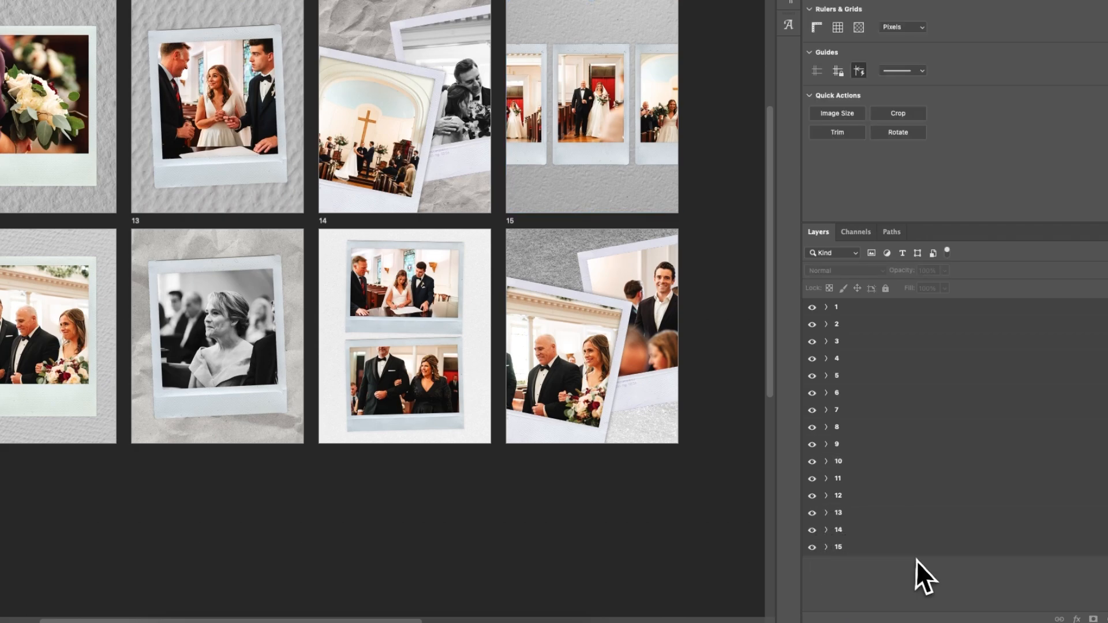
pyautogui.click(853, 343)
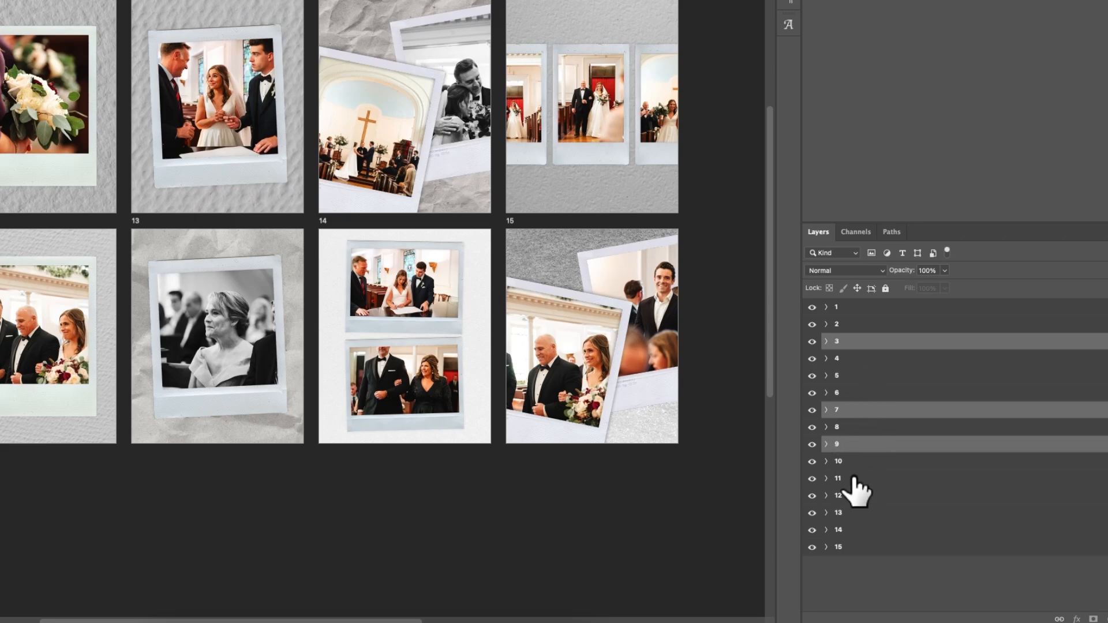
pyautogui.moveTo(276, 3); pyautogui.dragTo(247, 130)
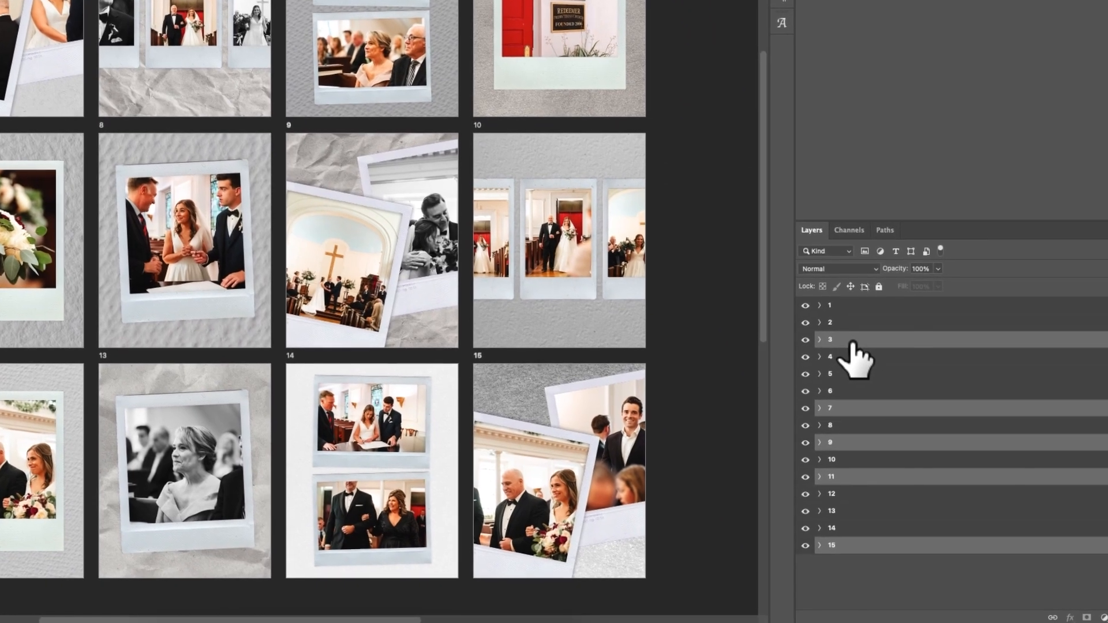
pyautogui.click(855, 341)
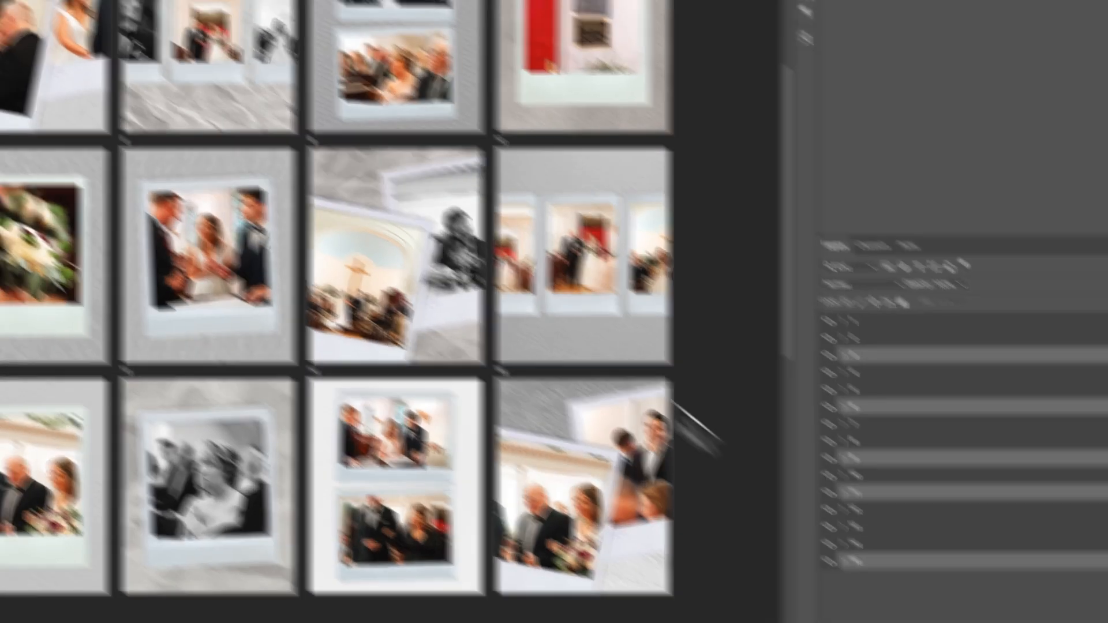
pyautogui.press('v')
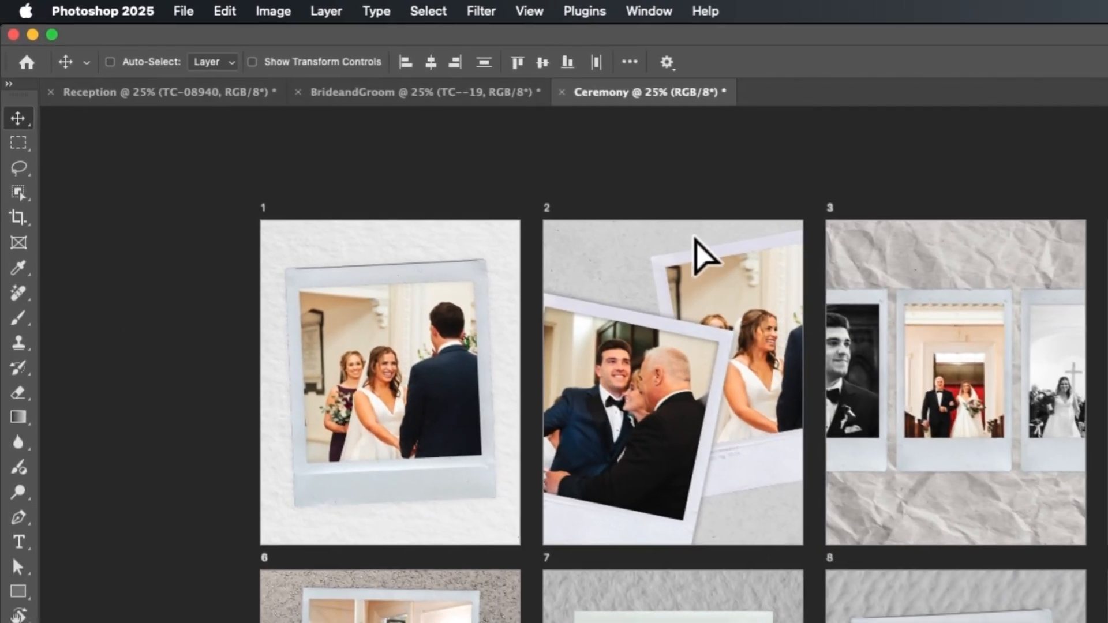
pyautogui.moveTo(704, 254); pyautogui.dragTo(516, 118)
pyautogui.click(518, 97)
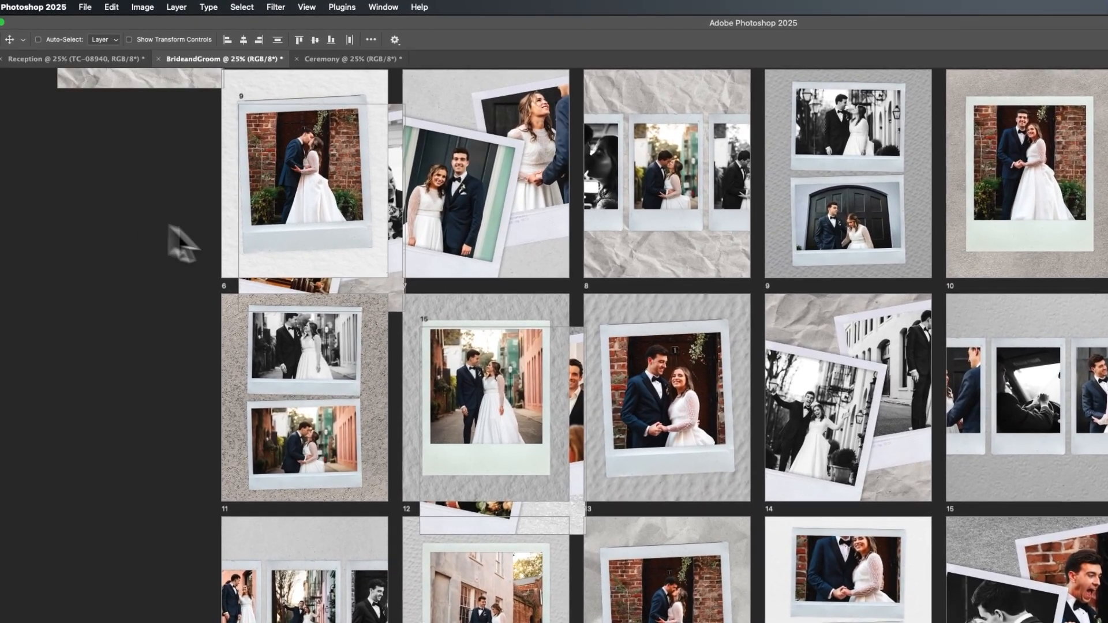
# Move the copied Ceremony artboards onto the empty canvas to the right of the BrideandGroom grid, aligned with its rows
pyautogui.scroll(-3, 312, 264)
pyautogui.moveTo(274, 170); pyautogui.dragTo(902, 268)
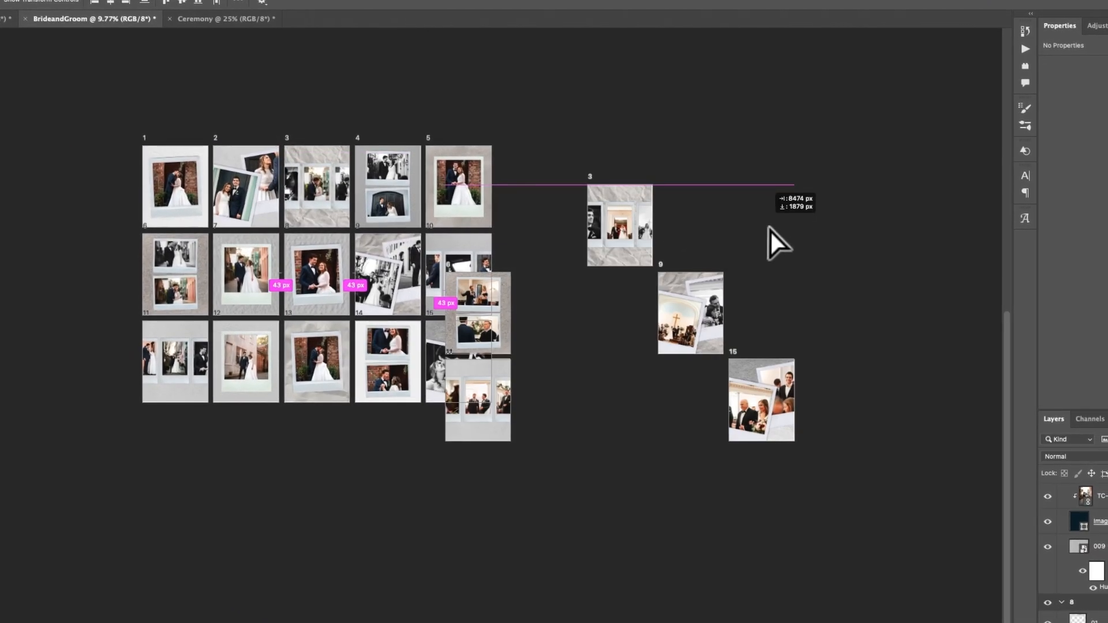
pyautogui.moveTo(768, 227); pyautogui.dragTo(736, 200)
pyautogui.scroll(2, 739, 230)
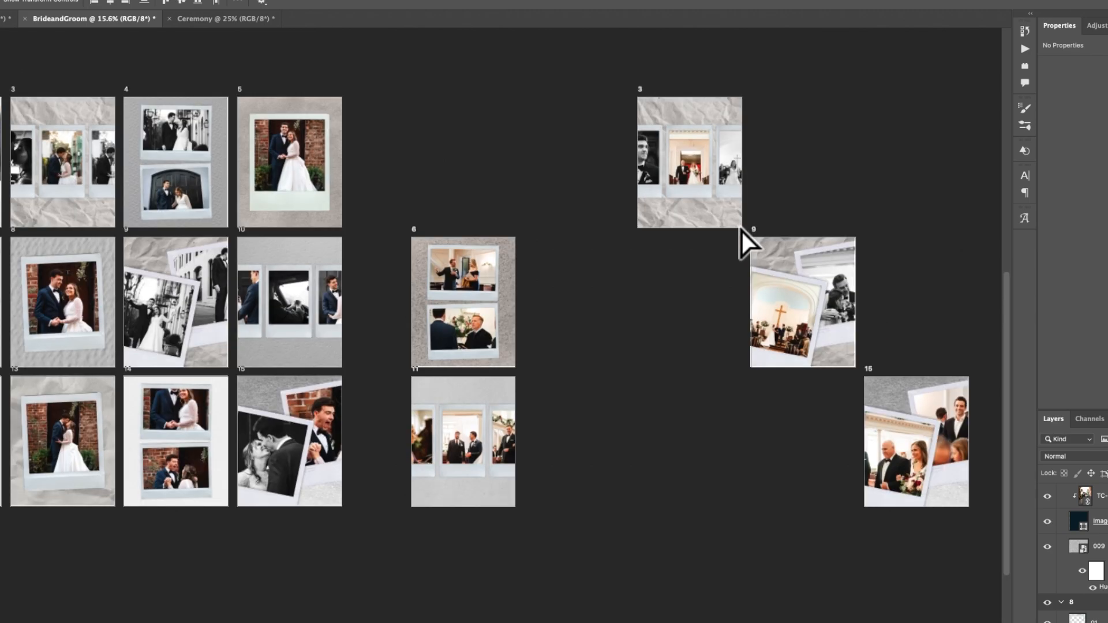
pyautogui.moveTo(367, 258); pyautogui.dragTo(673, 249)
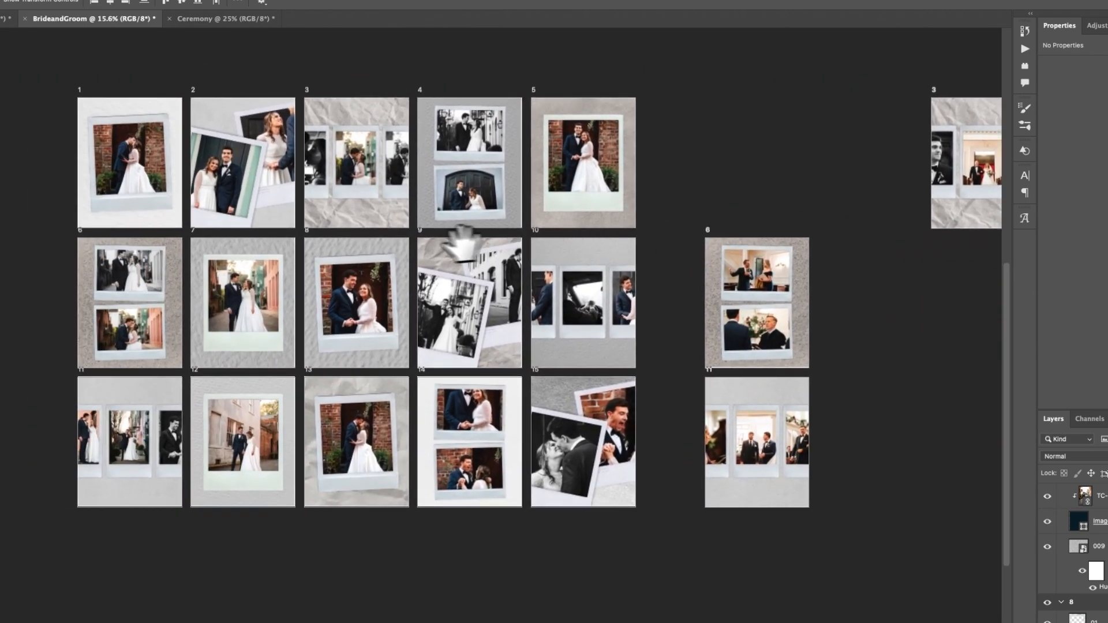
pyautogui.scroll(1, 427, 247)
pyautogui.moveTo(427, 247); pyautogui.dragTo(508, 288)
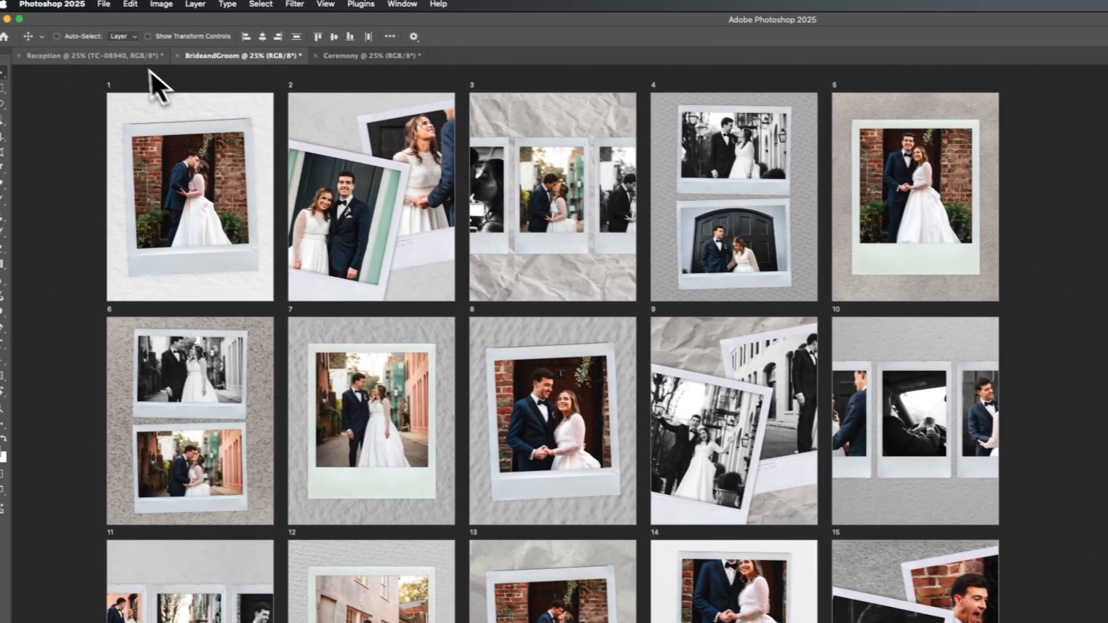
# In the Reception document, collapse artboards 1 to 5 in the layer list
pyautogui.click(134, 61)
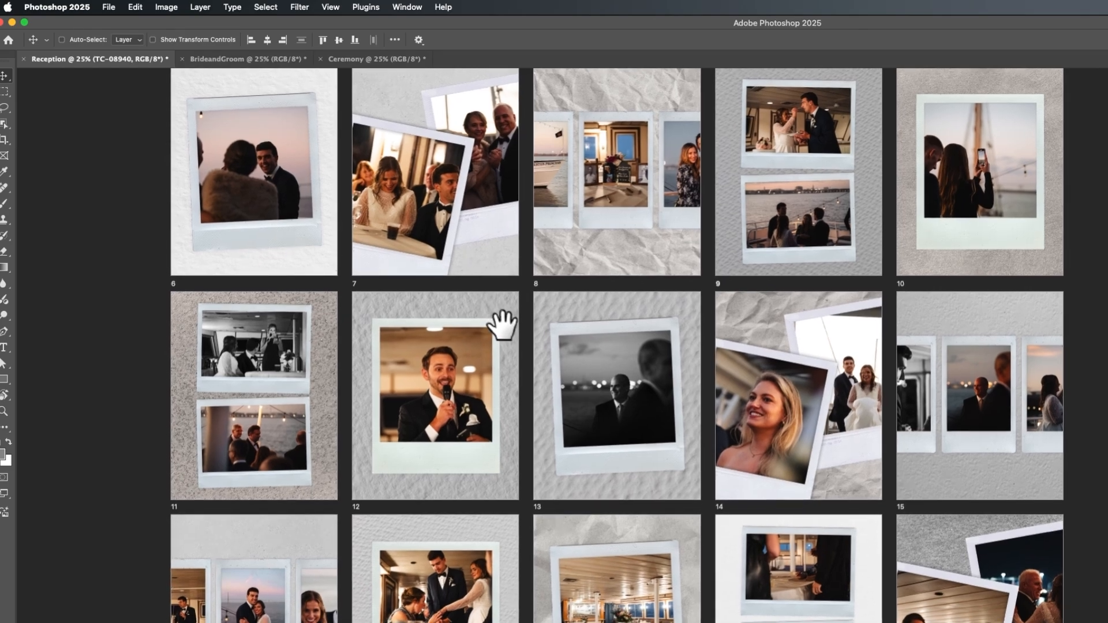
pyautogui.moveTo(502, 322); pyautogui.dragTo(511, 363)
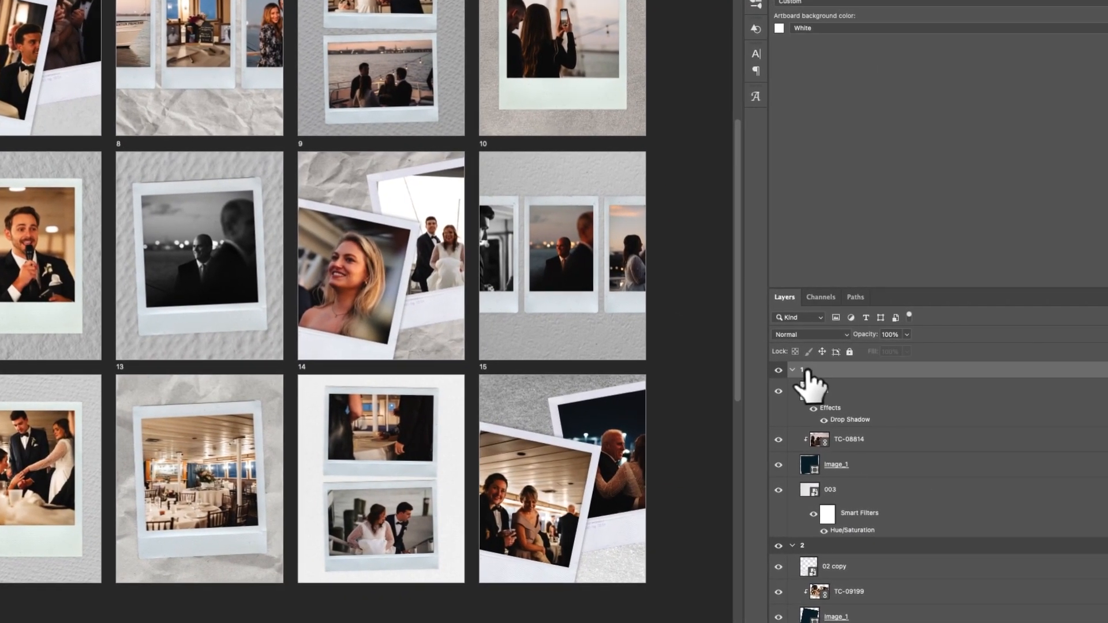
pyautogui.click(793, 370)
pyautogui.click(792, 387)
pyautogui.click(792, 403)
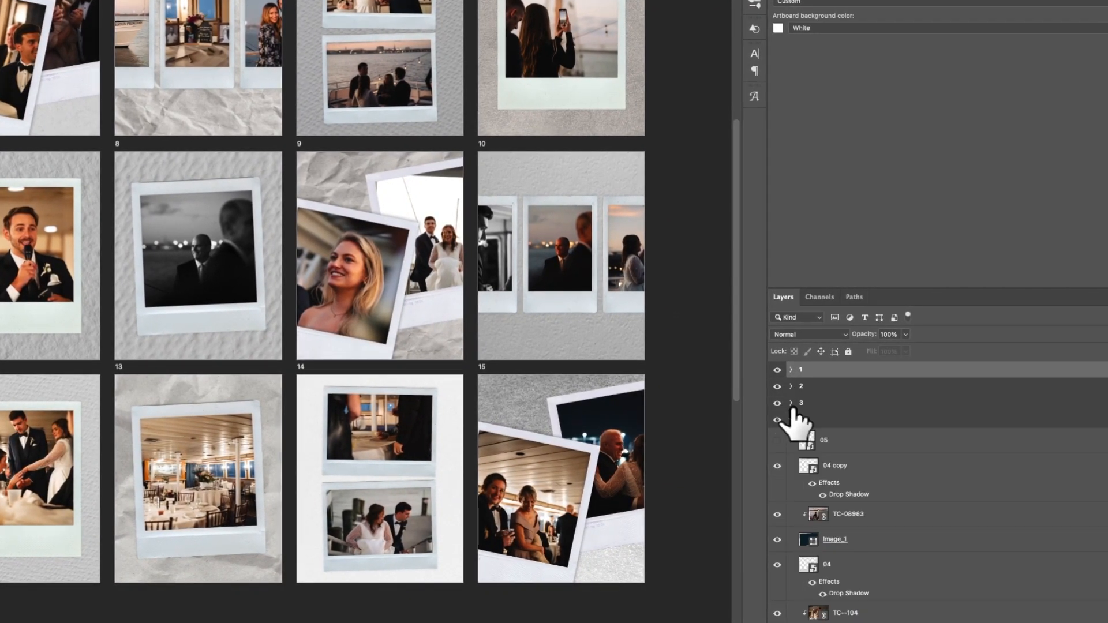
pyautogui.click(791, 421)
pyautogui.click(794, 437)
pyautogui.click(792, 437)
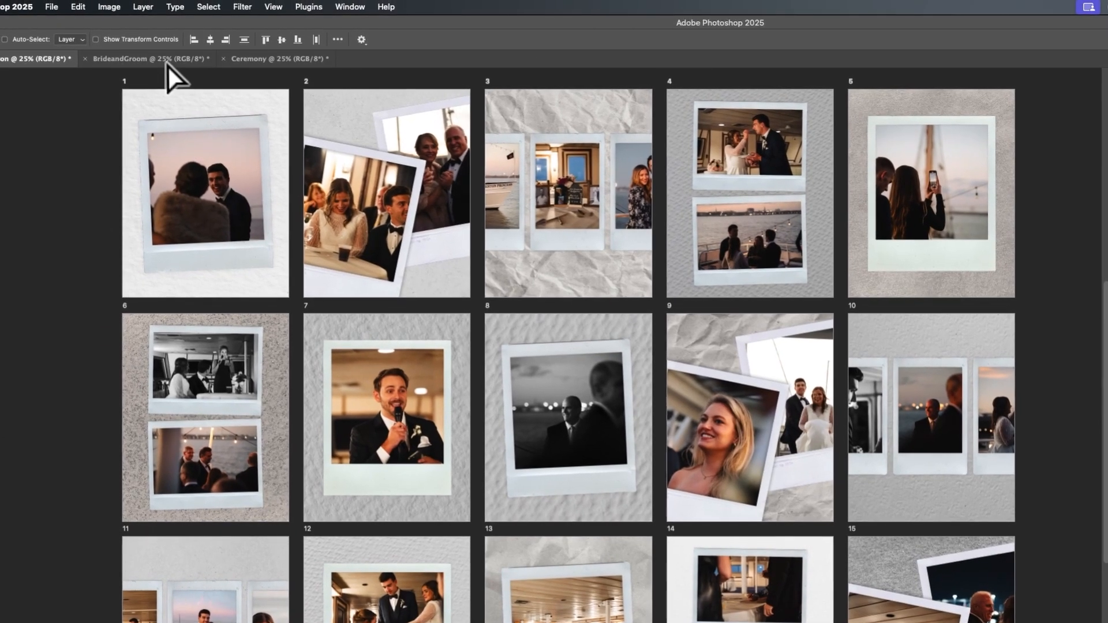
# Copy Reception artboards 1 to 5 into the BrideandGroom document and move them onto the empty canvas above the Ceremony artboards
pyautogui.click(168, 67)
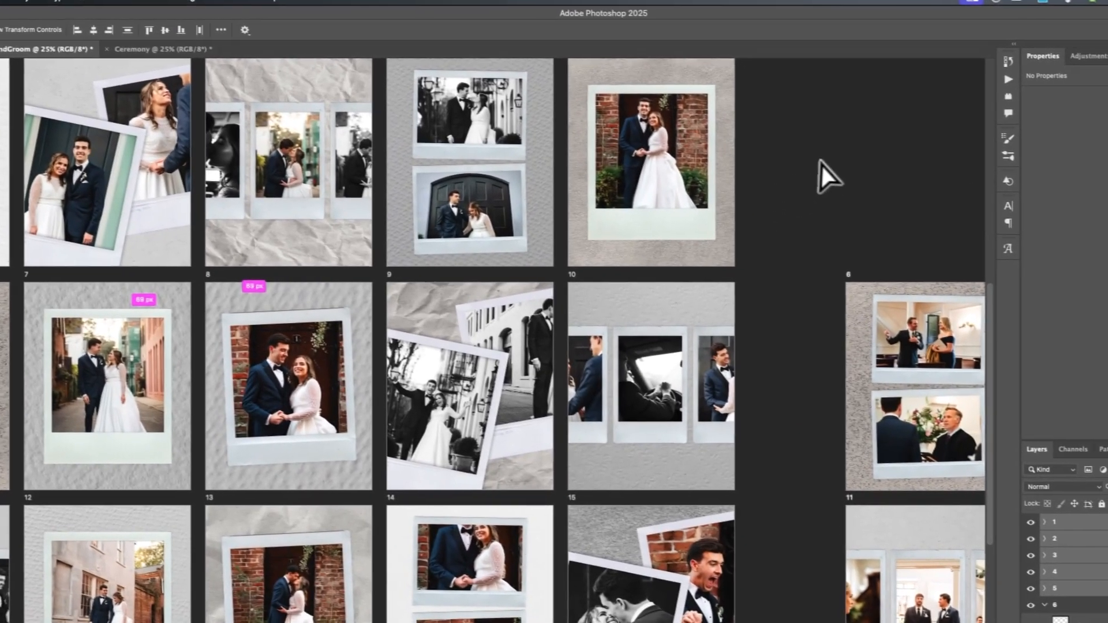
pyautogui.moveTo(820, 162); pyautogui.dragTo(820, 164)
pyautogui.scroll(-8, 752, 198)
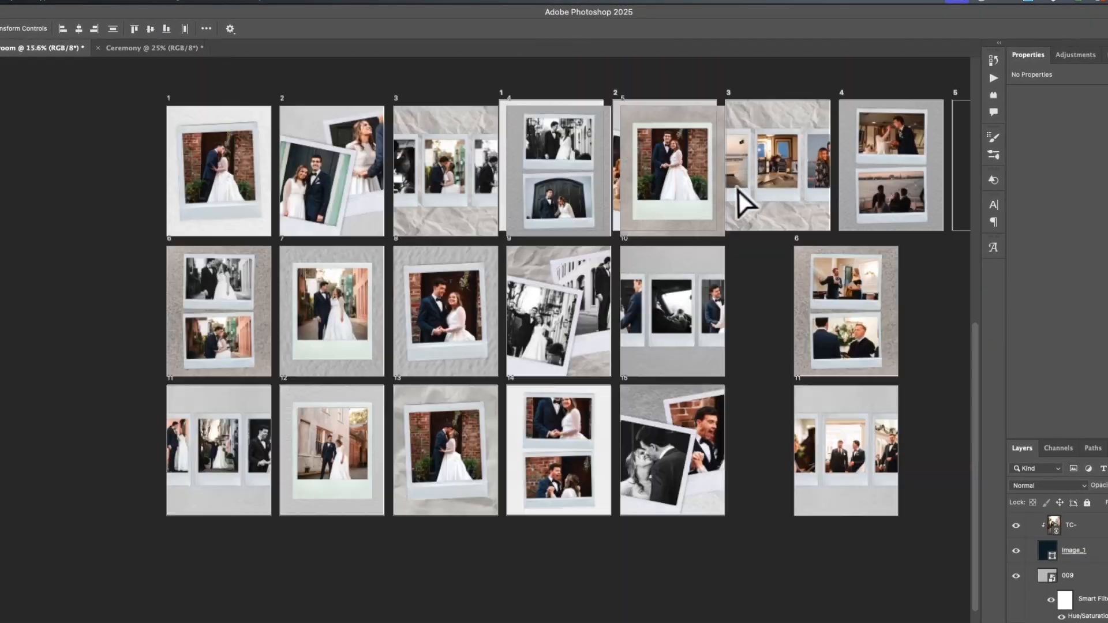
pyautogui.moveTo(709, 203); pyautogui.dragTo(379, 272)
pyautogui.moveTo(558, 188); pyautogui.dragTo(524, 202)
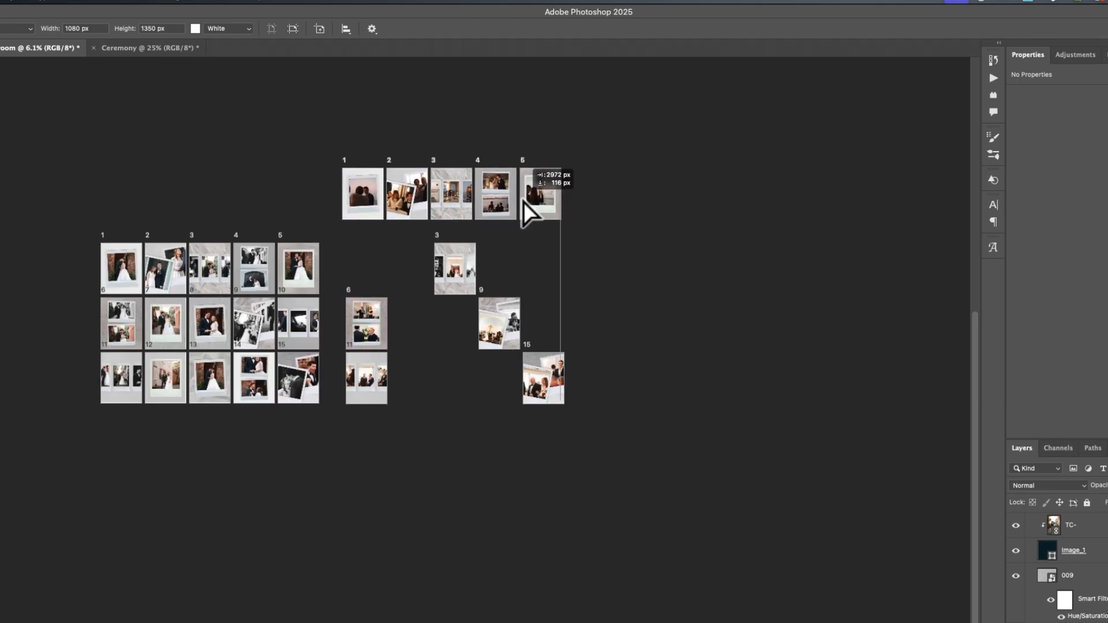
pyautogui.scroll(5, 242, 257)
pyautogui.moveTo(440, 230); pyautogui.dragTo(408, 230)
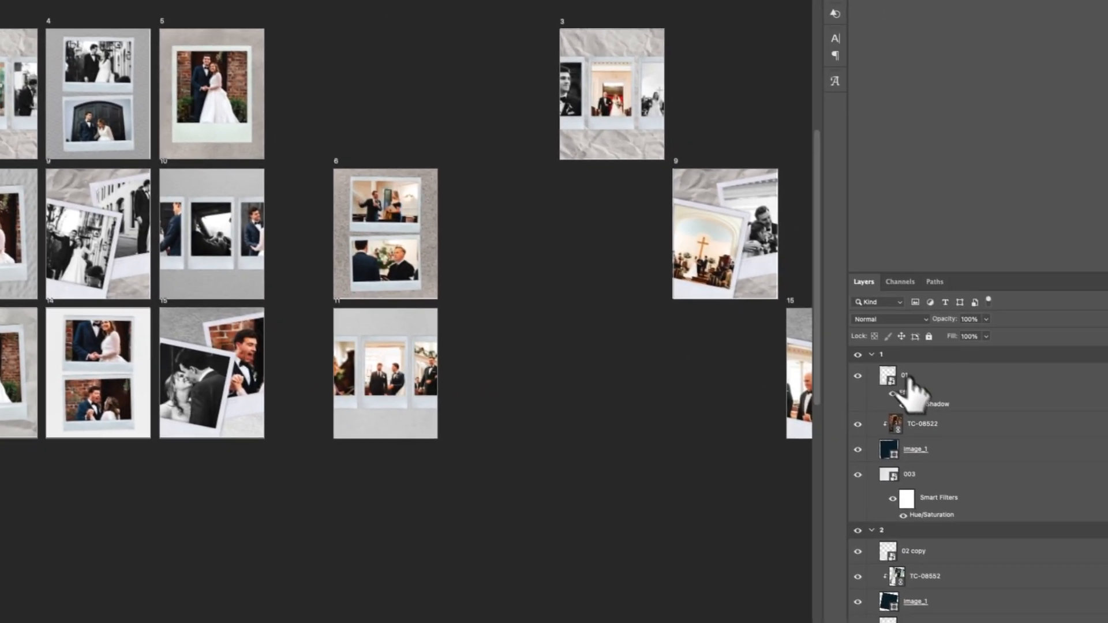
# Collapse the original bride-and-groom artboards 1 to 5 in the BrideandGroom document's layer list
pyautogui.click(872, 355)
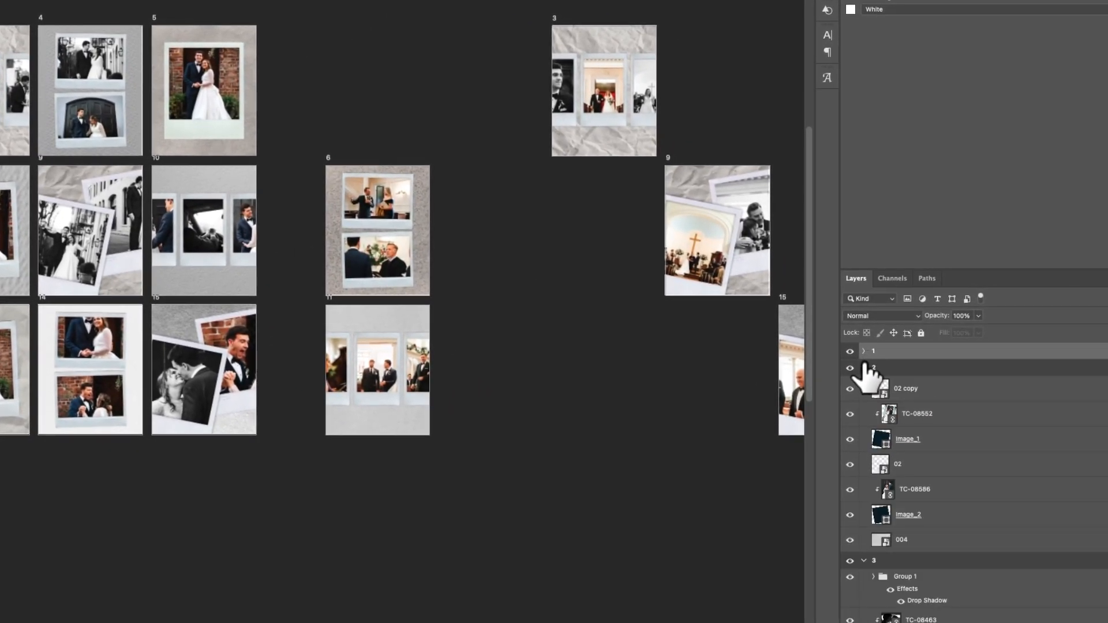
pyautogui.click(864, 368)
pyautogui.click(864, 384)
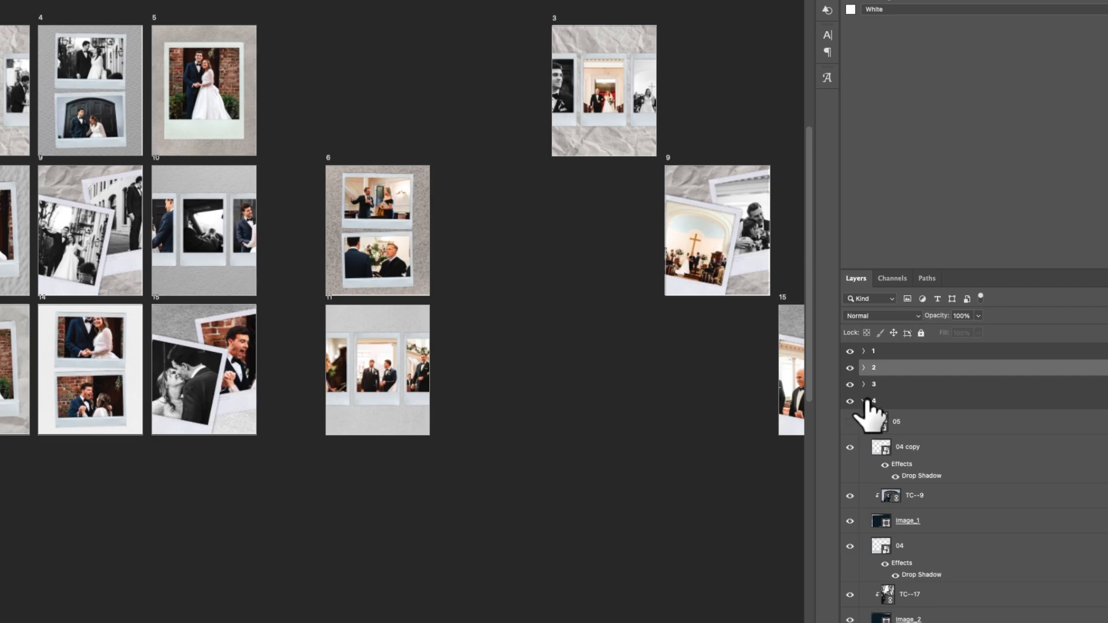
pyautogui.click(863, 401)
pyautogui.click(864, 418)
pyautogui.click(871, 418)
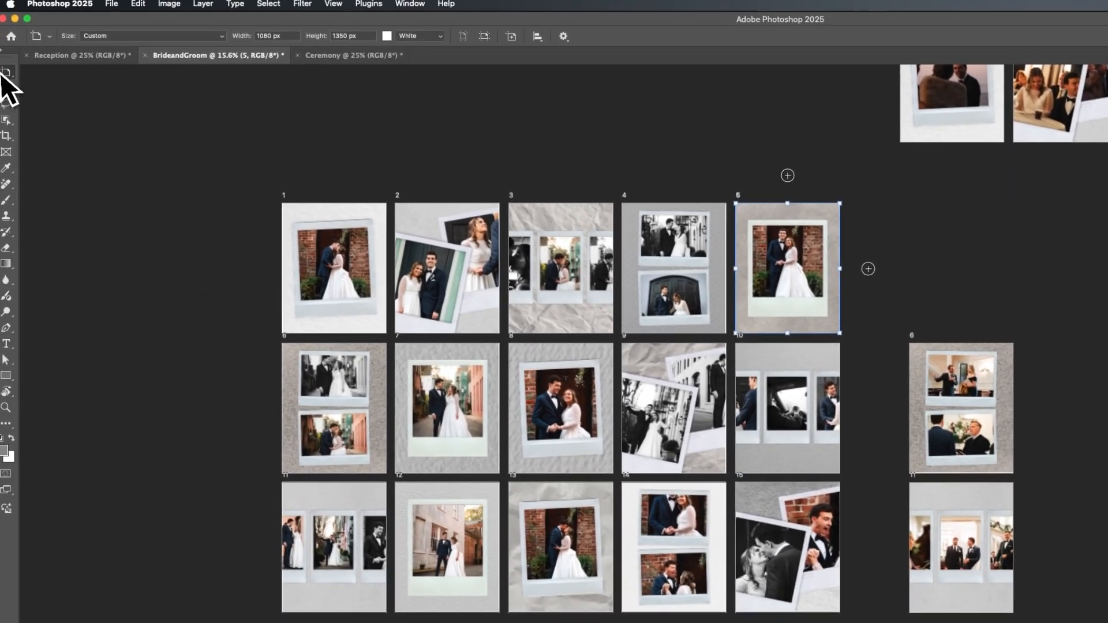
# Delete the original artboards 3, 4 and 5 from the first row of the BrideandGroom grid
pyautogui.click(8, 77)
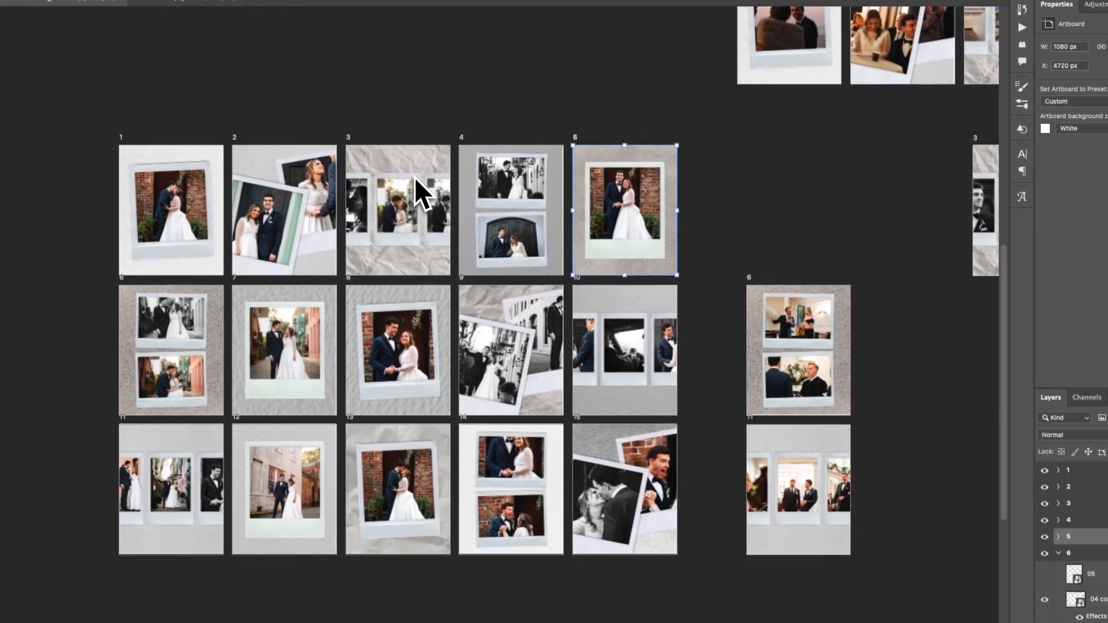
pyautogui.click(392, 153)
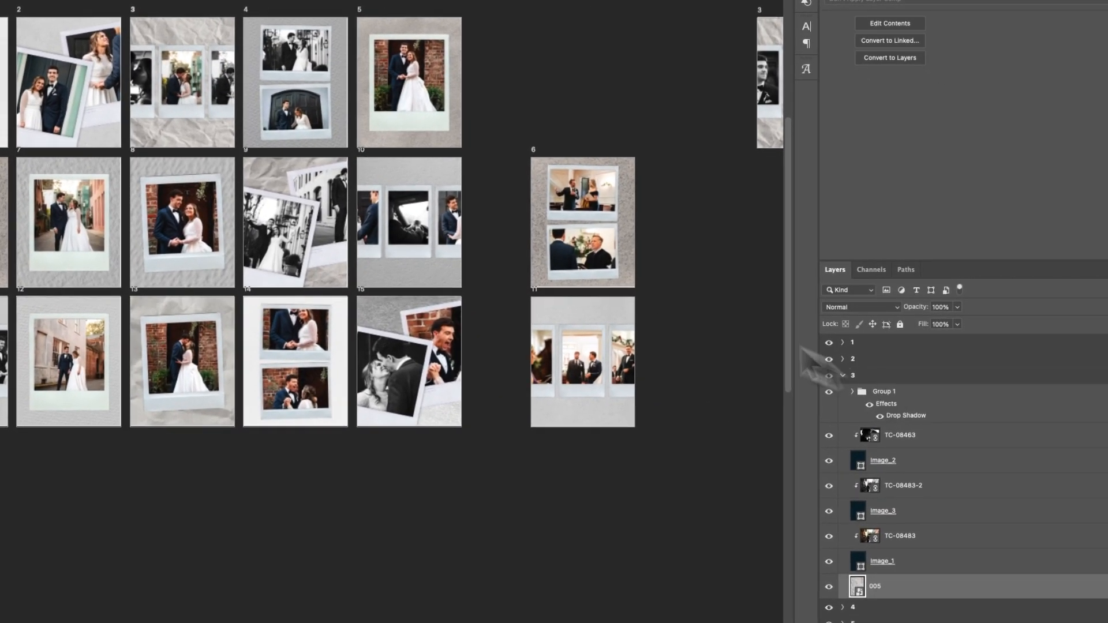
pyautogui.scroll(4, 374, 175)
pyautogui.moveTo(323, 144); pyautogui.dragTo(402, 221)
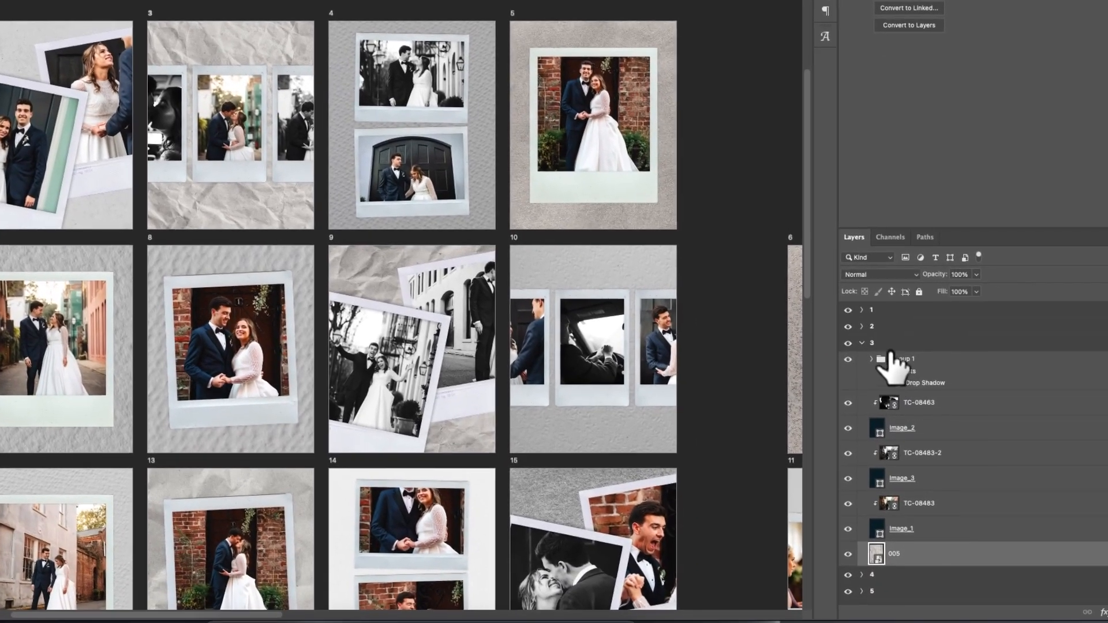
pyautogui.click(934, 426)
pyautogui.press('BackSpace')
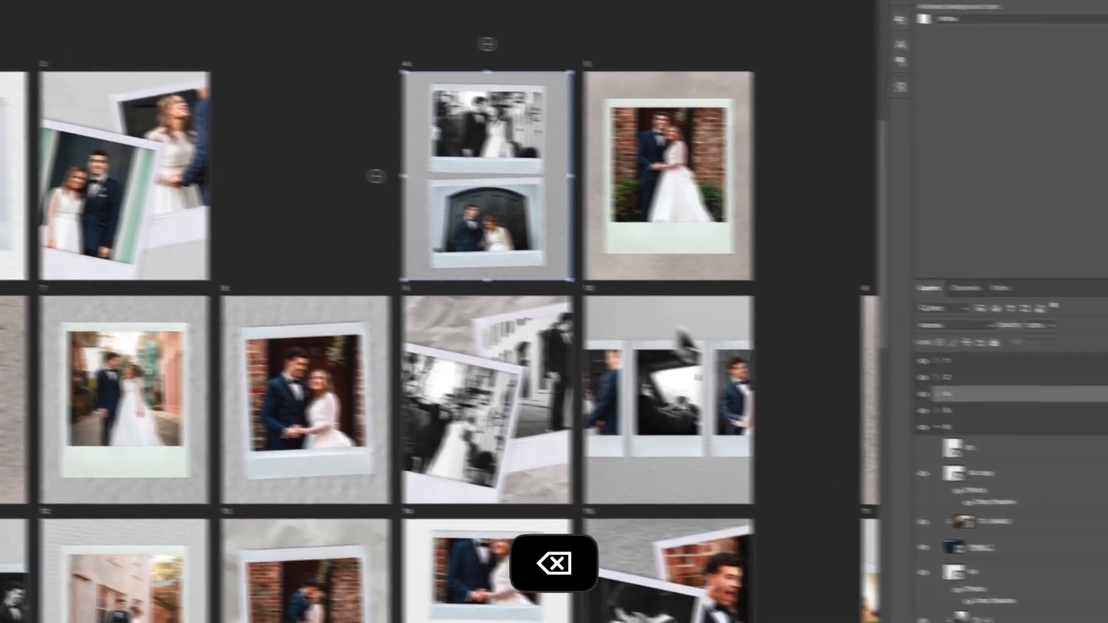
pyautogui.press('BackSpace')
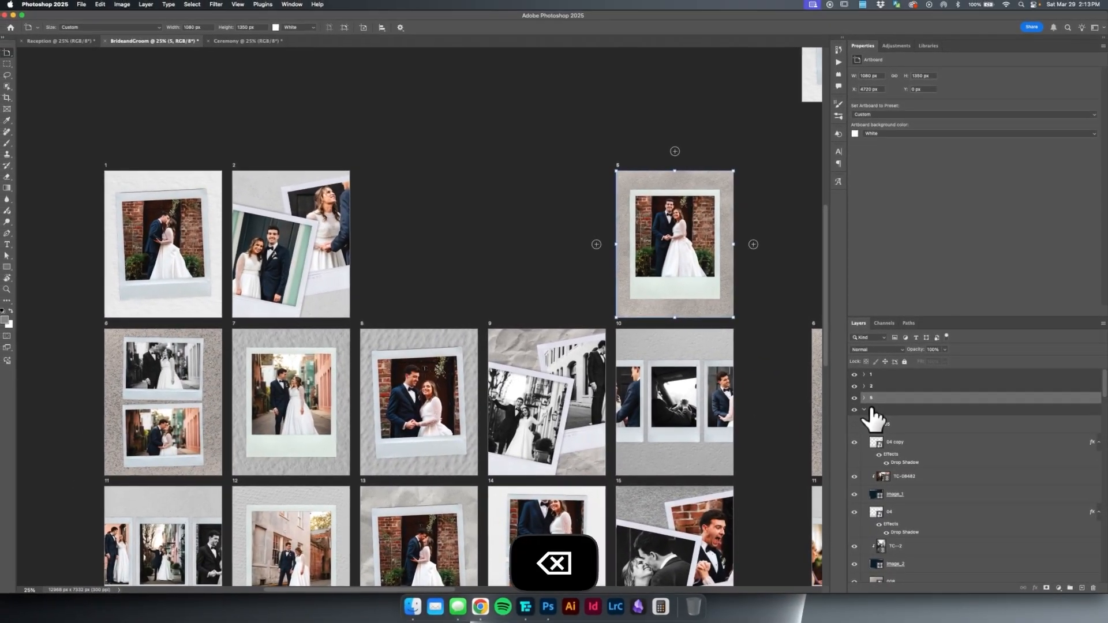
pyautogui.press('BackSpace')
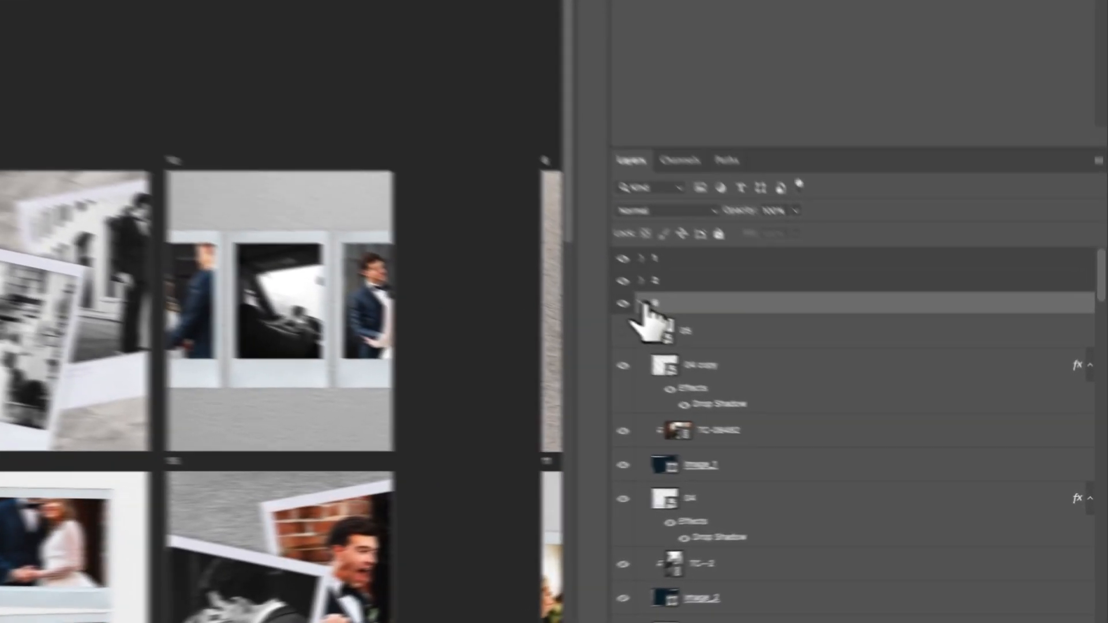
# Collapse artboard 6 in the layer list and delete the original artboards 7 and 8 from the second row
pyautogui.click(865, 398)
pyautogui.click(874, 409)
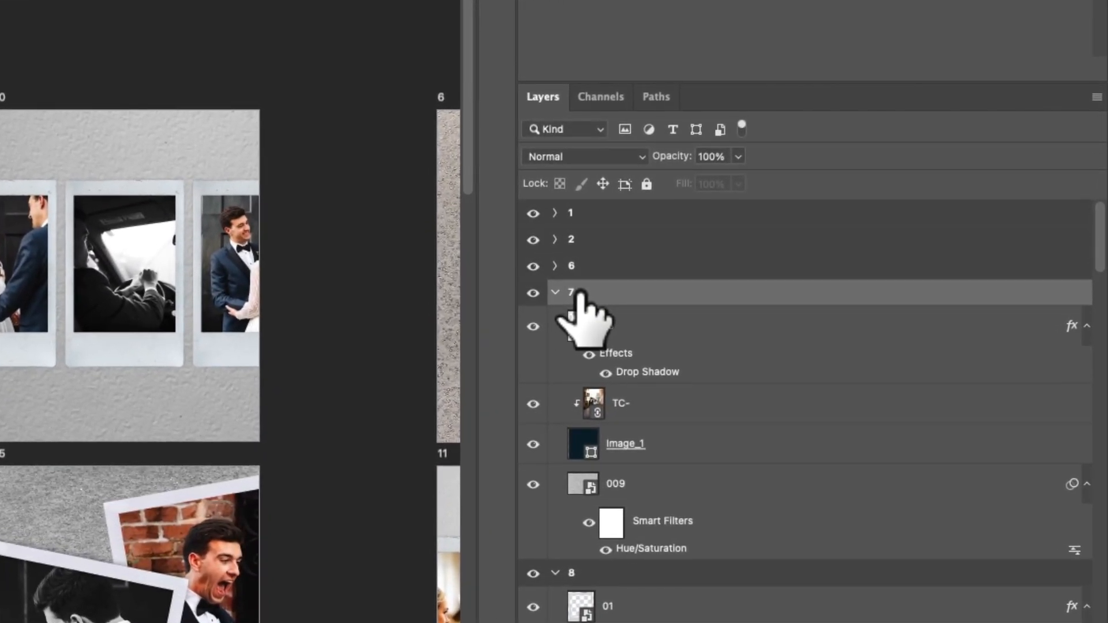
pyautogui.press('BackSpace')
pyautogui.press('BackSpace')
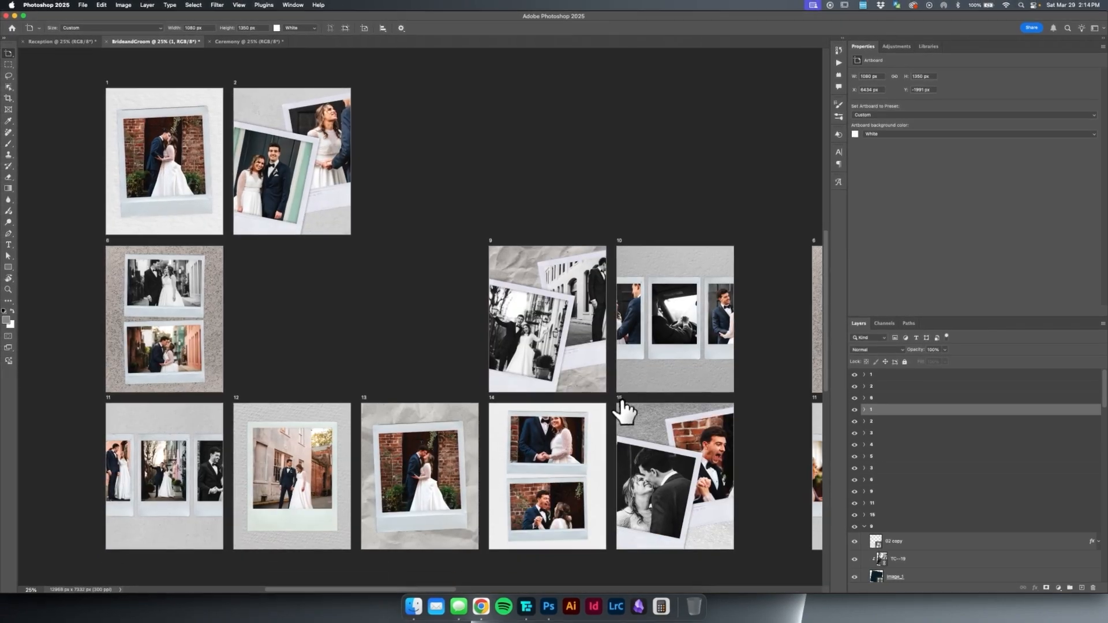
# Delete the original artboards 11 to 15, clearing the bottom row of the BrideandGroom grid
pyautogui.scroll(-5, 624, 410)
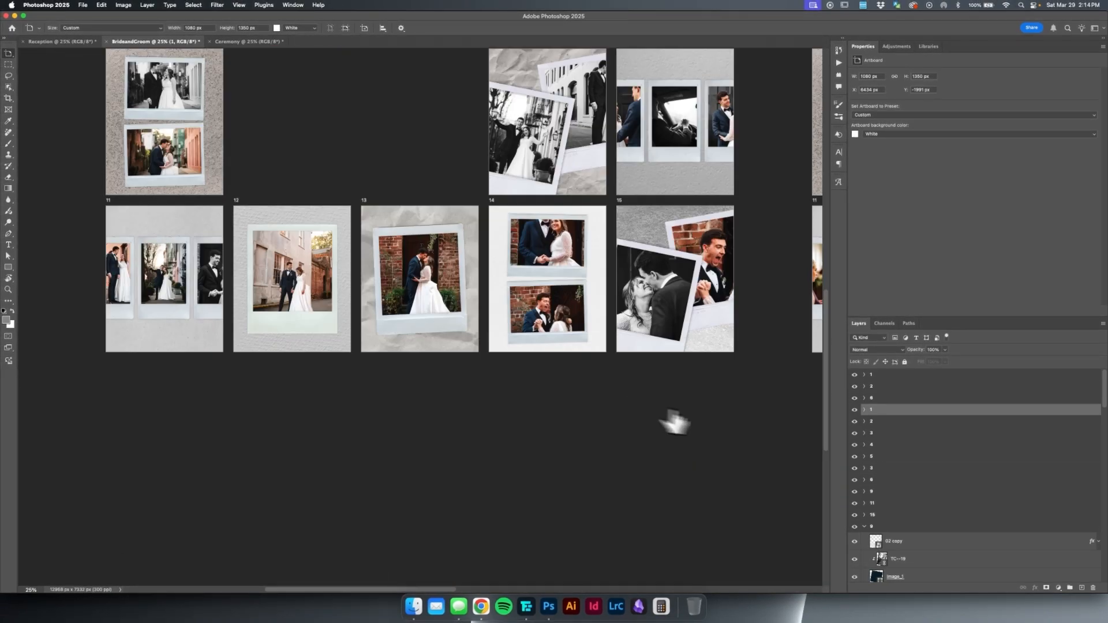
pyautogui.scroll(6, 689, 380)
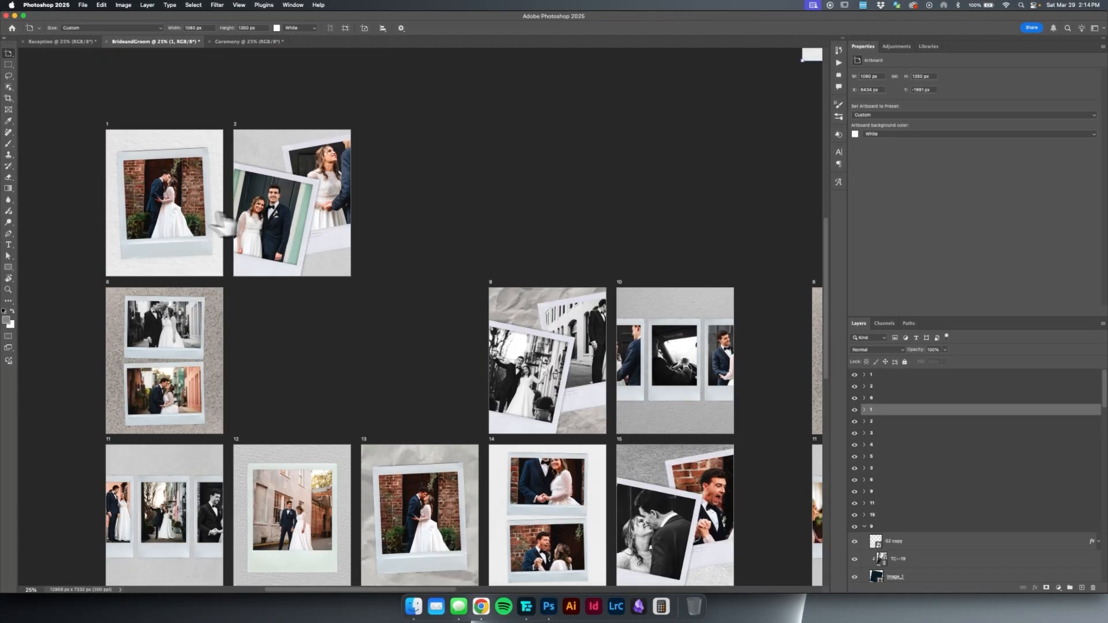
pyautogui.scroll(-3, 370, 346)
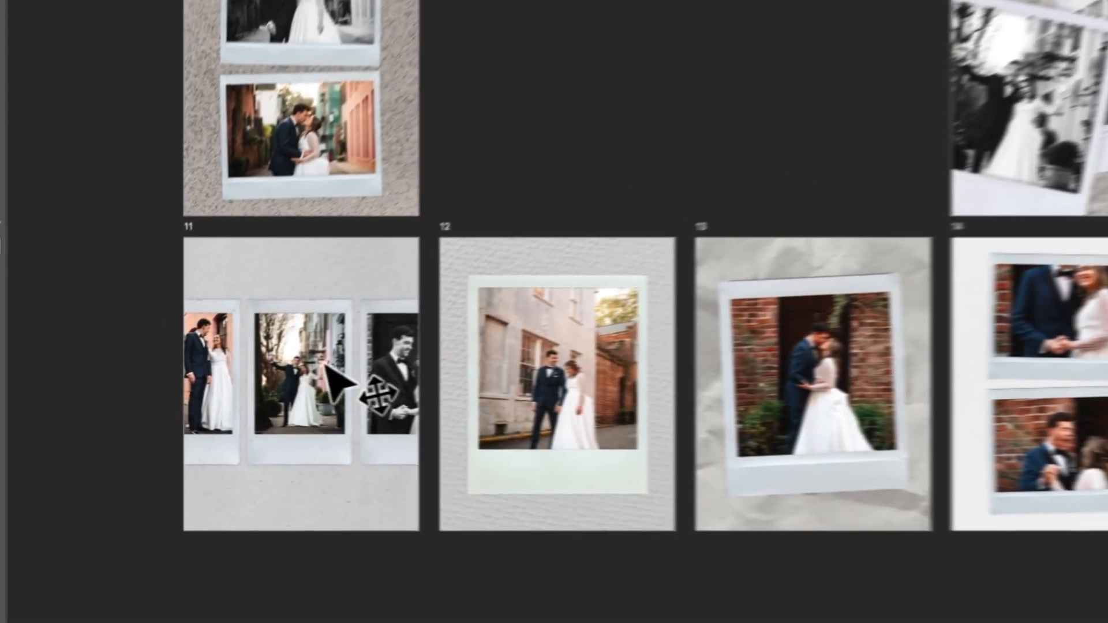
pyautogui.keyDown('super'); pyautogui.click(203, 338); pyautogui.keyUp('super')
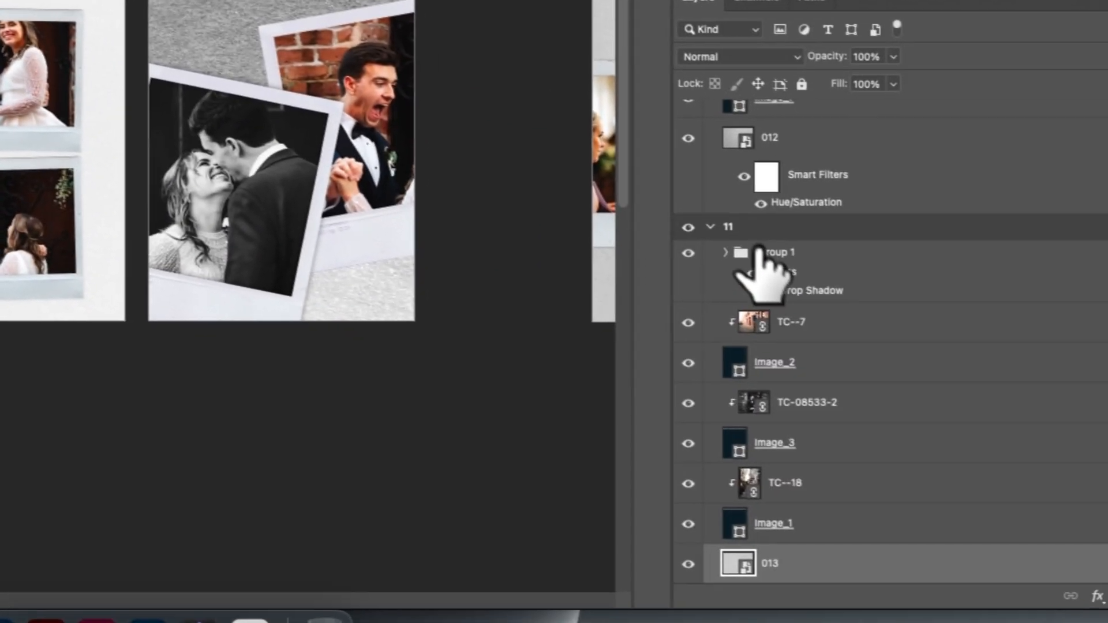
pyautogui.click(750, 228)
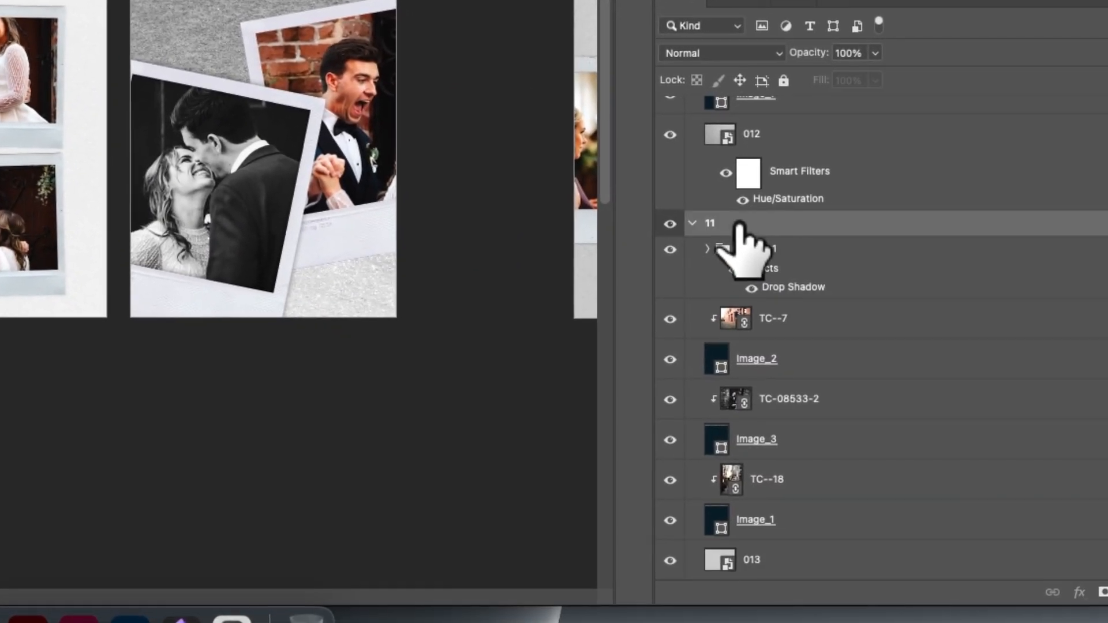
pyautogui.press('BackSpace')
pyautogui.press('BackSpace')
pyautogui.press('BackSpace')
pyautogui.press('BackSpace')
pyautogui.press('BackSpace')
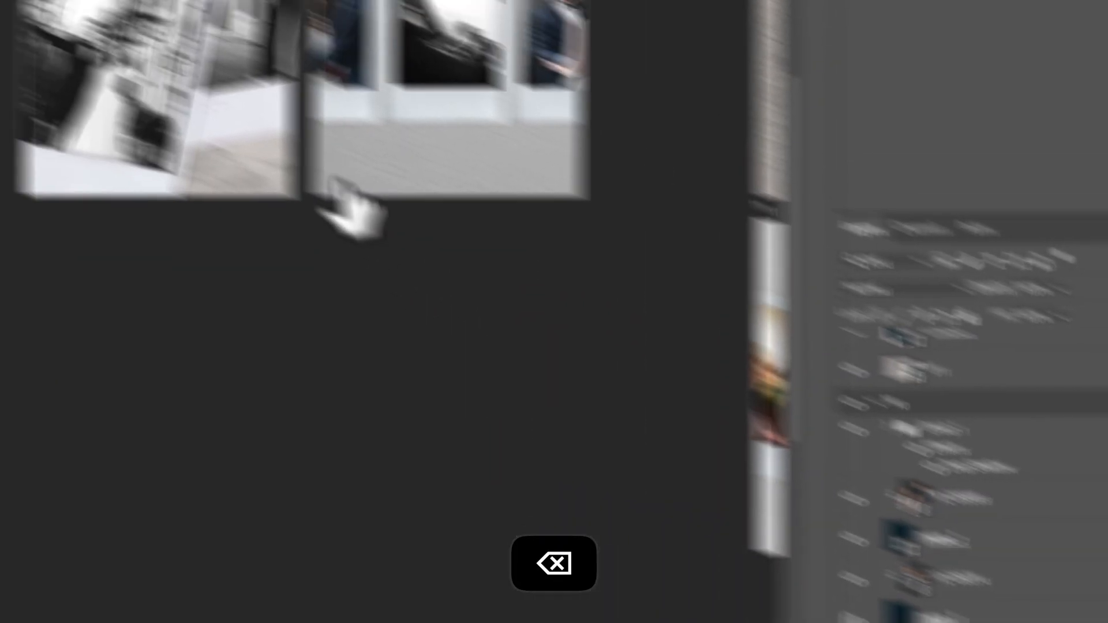
# Collapse the original artboards 9 and 10 in the layer list
pyautogui.scroll(3, 594, 375)
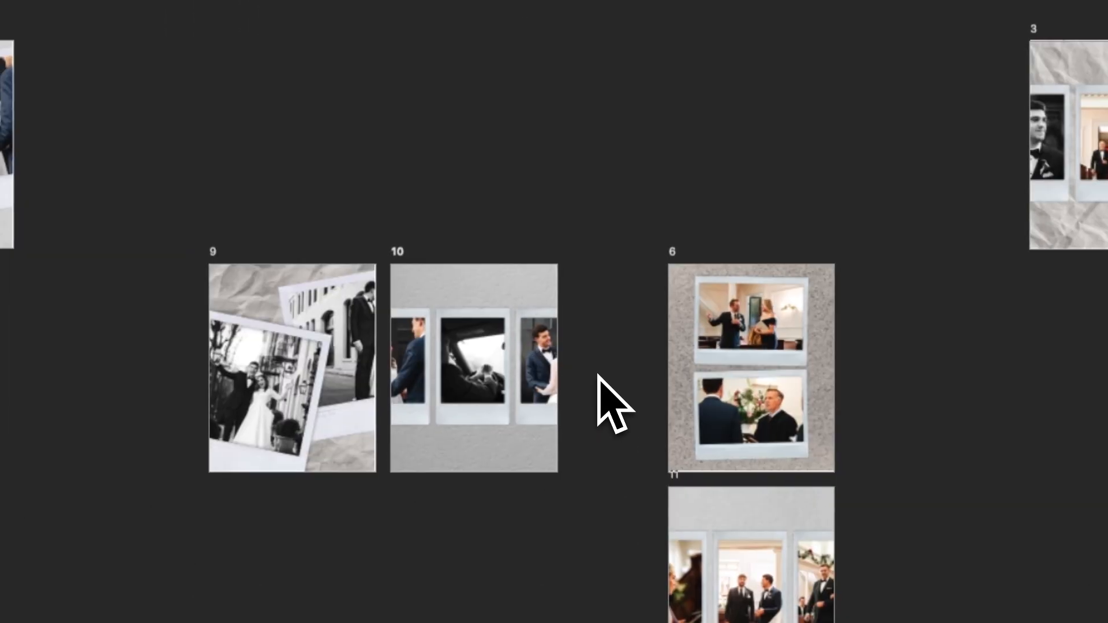
pyautogui.scroll(-3, 598, 376)
pyautogui.moveTo(833, 332); pyautogui.dragTo(719, 258)
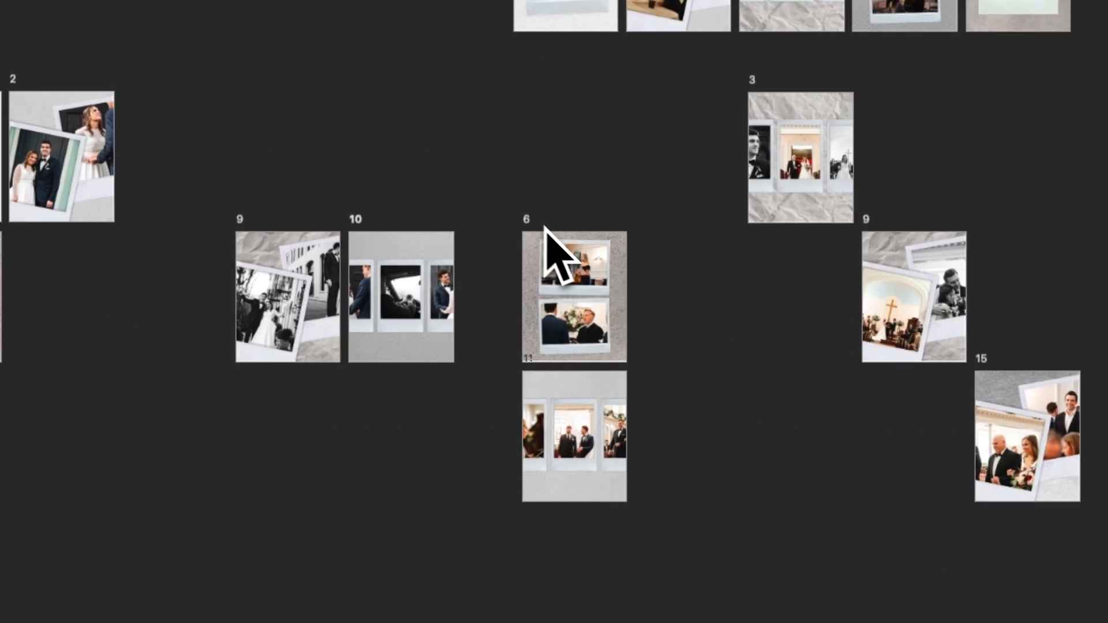
pyautogui.moveTo(400, 301); pyautogui.dragTo(755, 358)
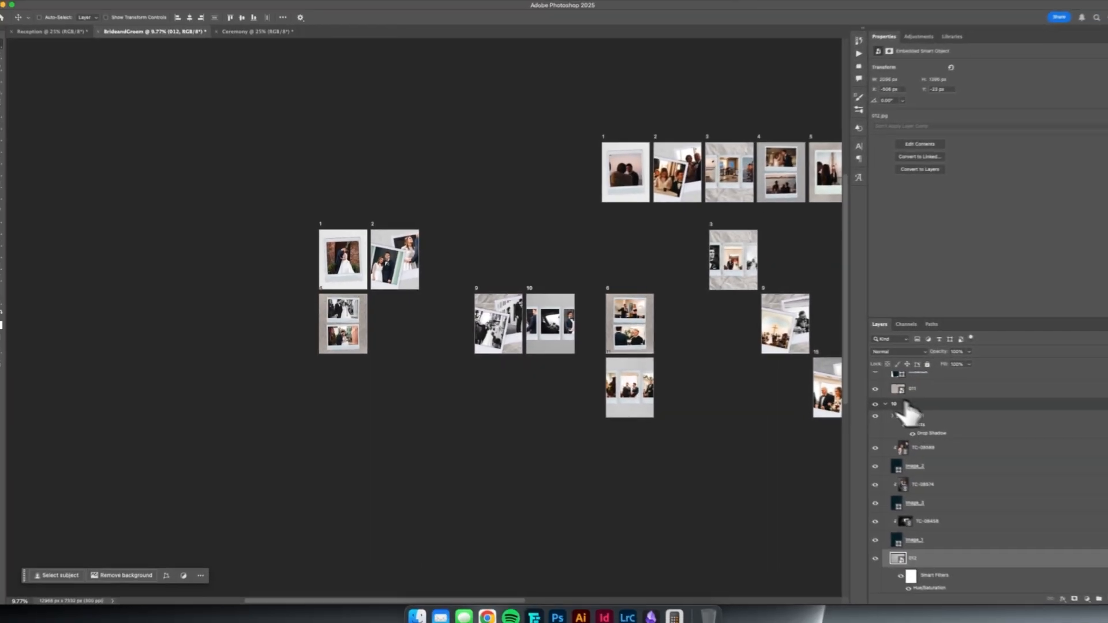
pyautogui.click(883, 409)
pyautogui.scroll(10, 882, 403)
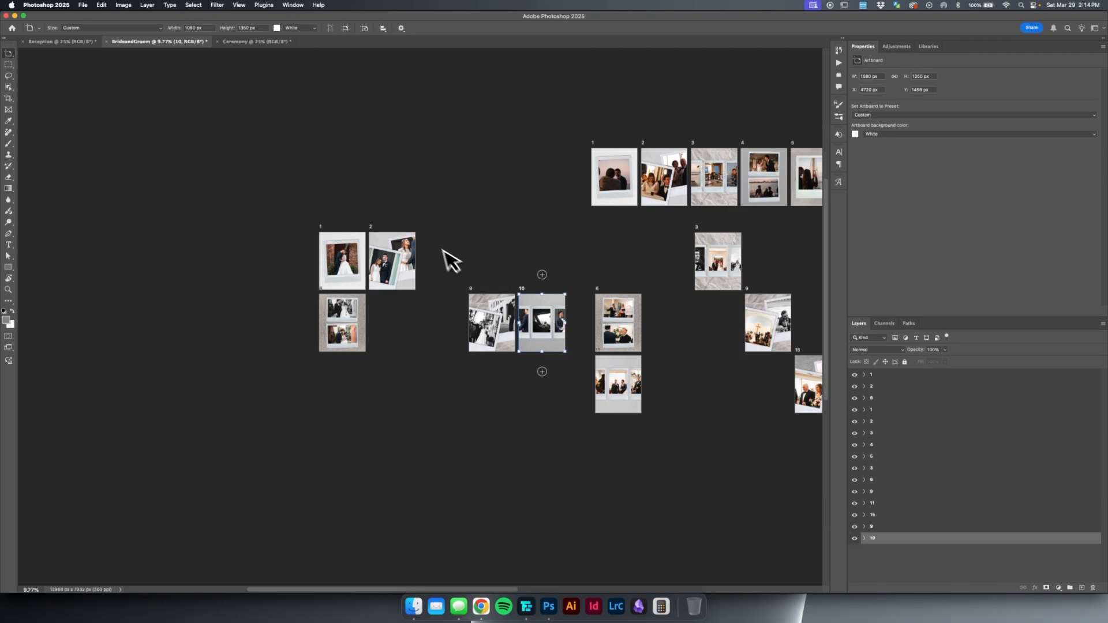
# Move the bride-and-groom artboard 1 up onto the empty canvas, roughly level with the Reception row
pyautogui.moveTo(546, 237); pyautogui.dragTo(424, 203)
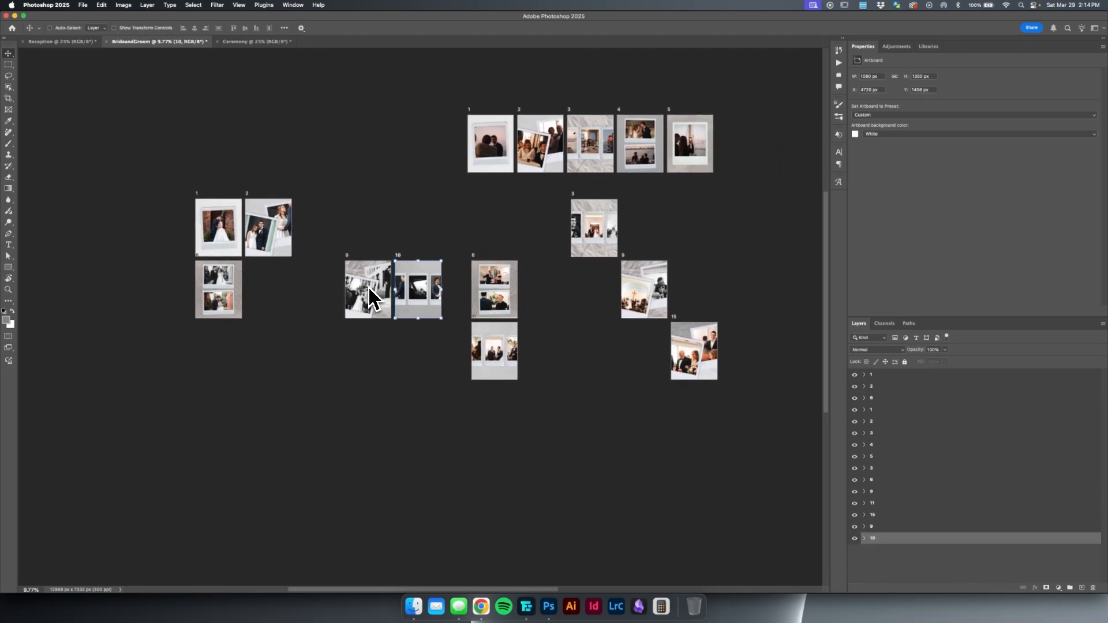
pyautogui.scroll(5, 369, 265)
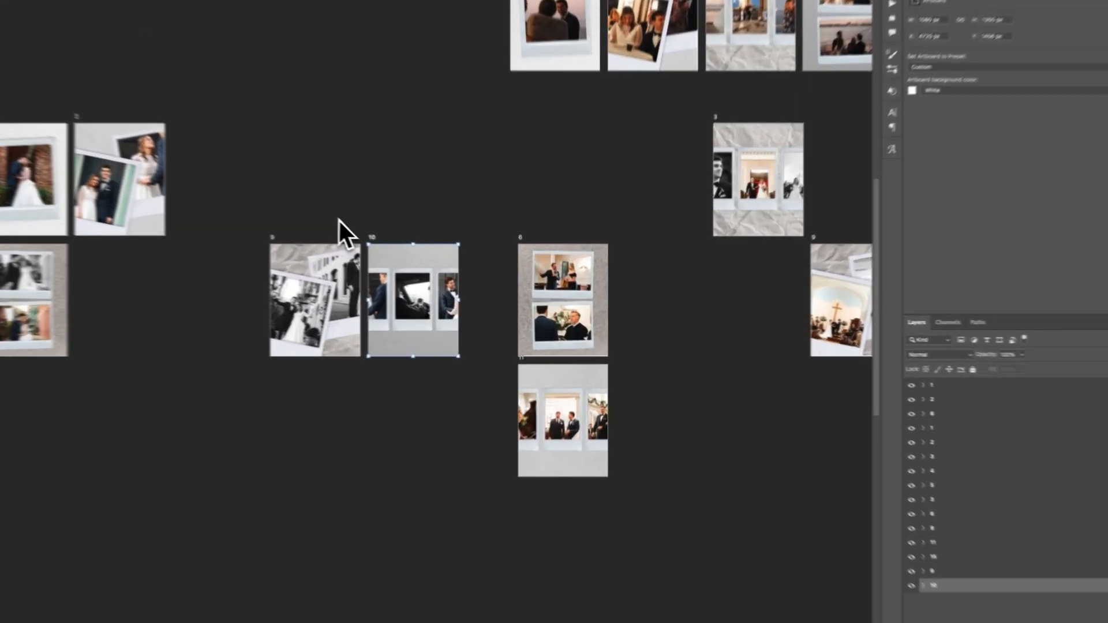
pyautogui.moveTo(450, 252); pyautogui.dragTo(564, 367)
pyautogui.click(987, 392)
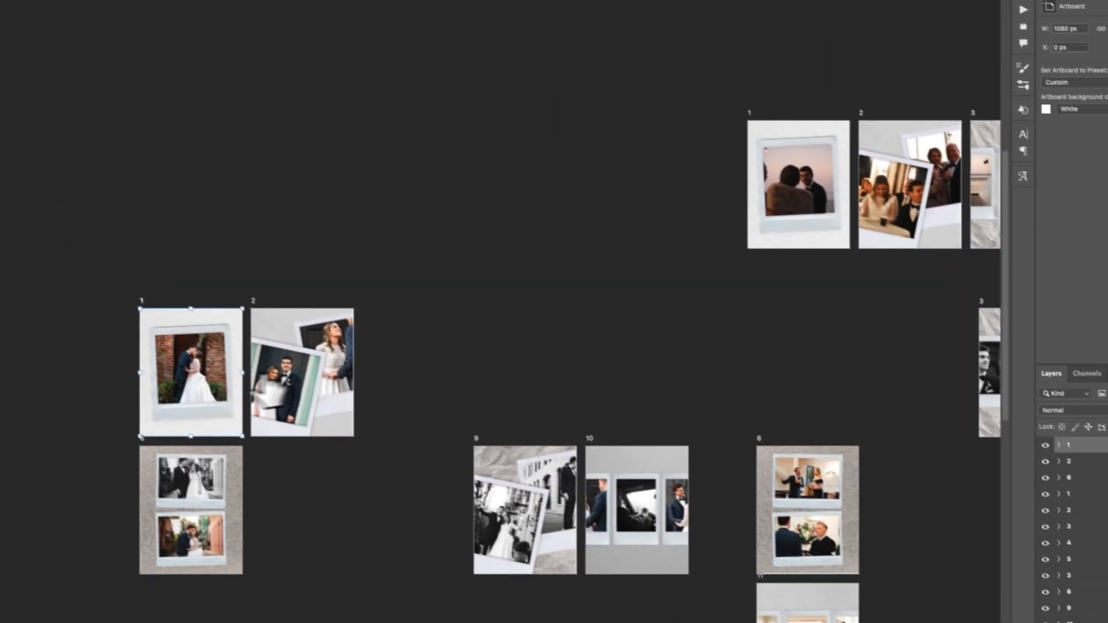
pyautogui.moveTo(107, 290); pyautogui.dragTo(218, 89)
pyautogui.moveTo(323, 151); pyautogui.dragTo(323, 56)
pyautogui.moveTo(360, 166); pyautogui.dragTo(328, 248)
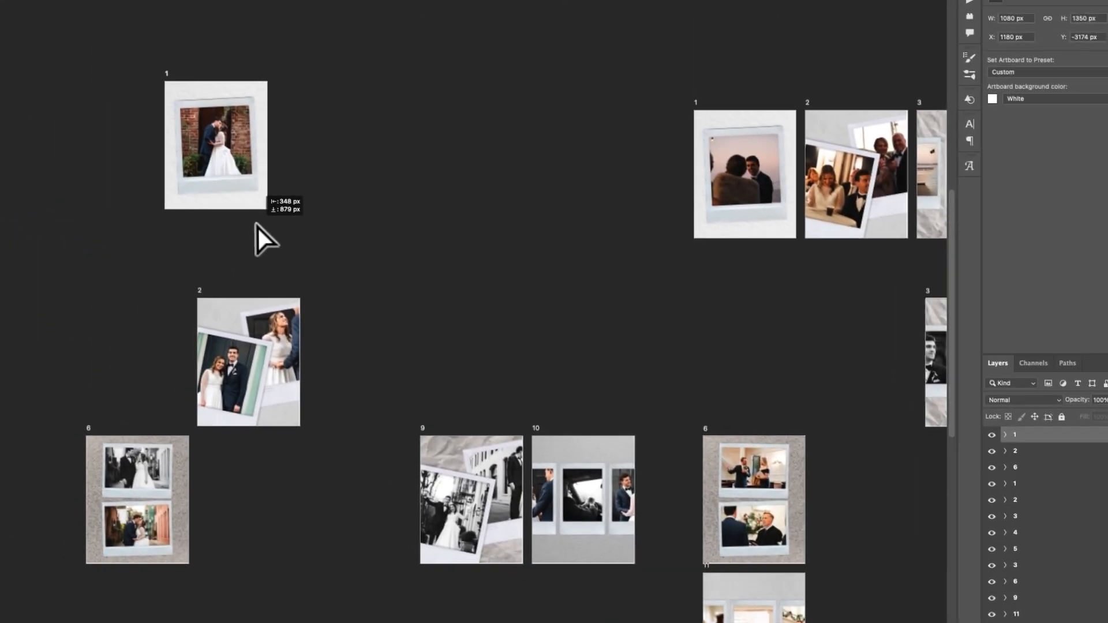
# Move the bride-and-groom artboard 2 up beside the relocated artboard 1, aligned with it in one row
pyautogui.click(917, 395)
pyautogui.moveTo(177, 321); pyautogui.dragTo(255, 103)
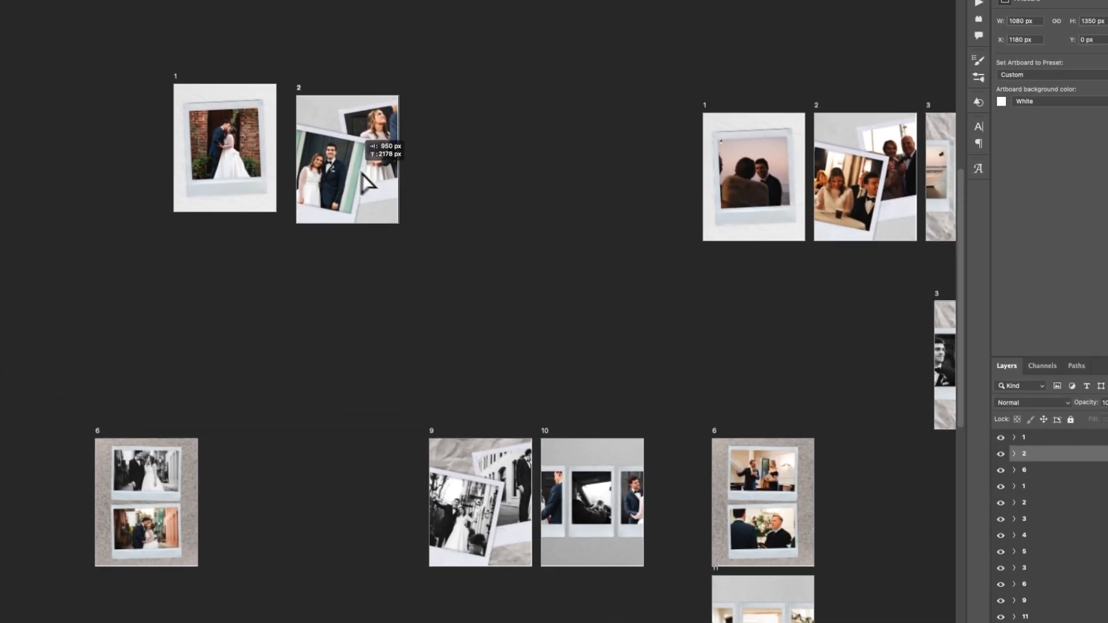
pyautogui.moveTo(350, 164); pyautogui.dragTo(350, 165)
pyautogui.moveTo(635, 199); pyautogui.dragTo(564, 223)
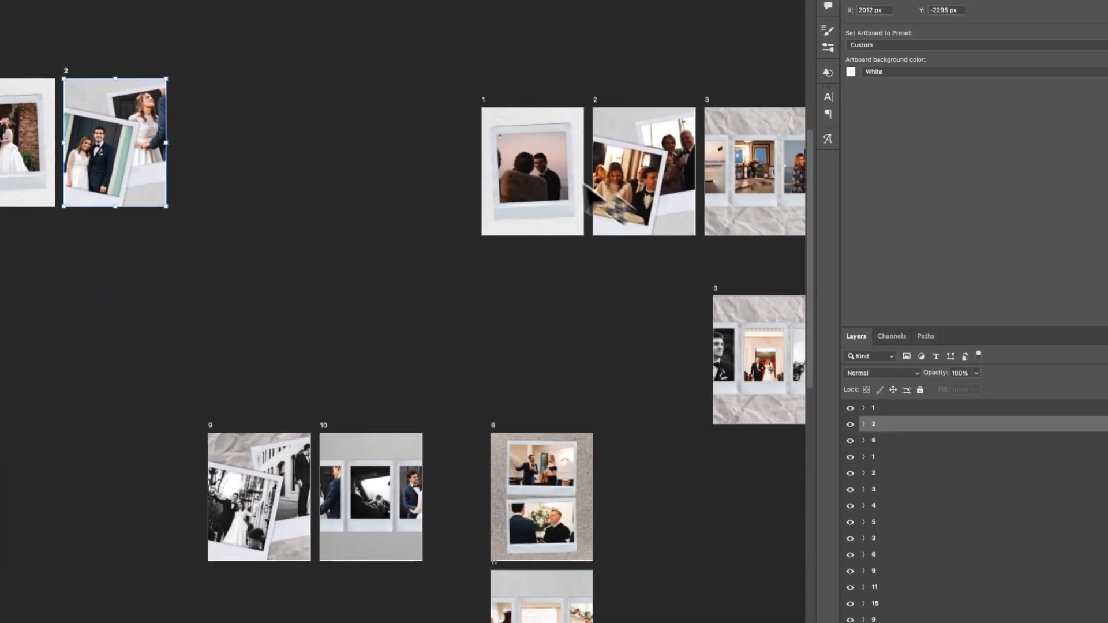
# Rename the first Reception artboard as 3 and move it beside bride-and-groom artboard 2, aligned in the same row
pyautogui.click(786, 188)
pyautogui.click(858, 456)
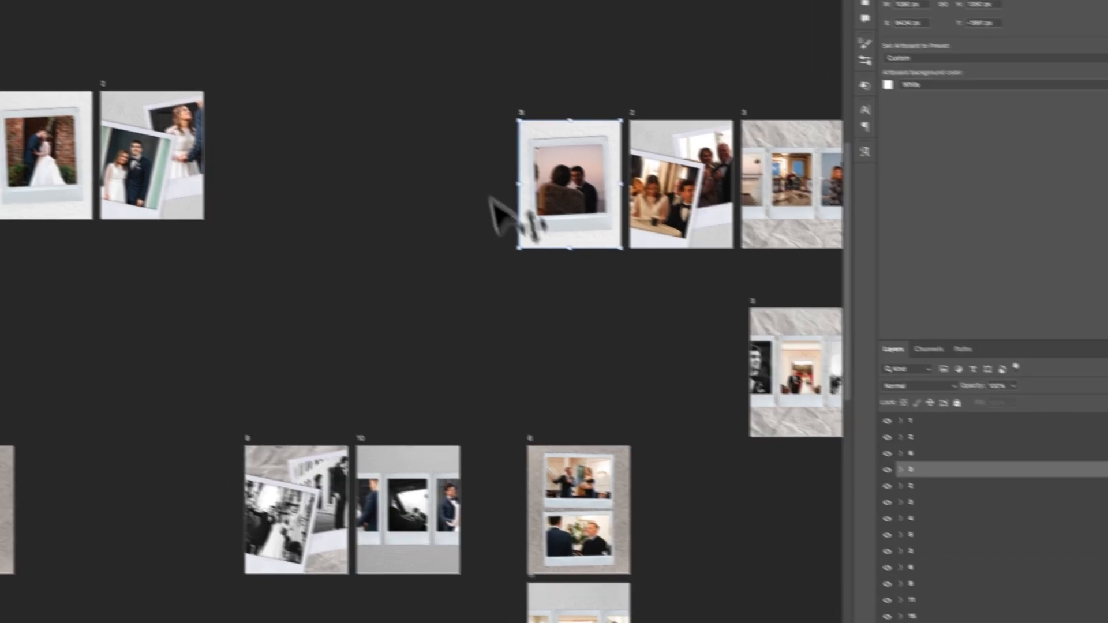
pyautogui.moveTo(512, 167); pyautogui.dragTo(205, 138)
pyautogui.moveTo(481, 155); pyautogui.dragTo(393, 155)
pyautogui.moveTo(492, 188); pyautogui.dragTo(480, 186)
# Rename the second Reception artboard as 4 and place it beside the relocated artboard 3, completing a row of four
pyautogui.click(772, 378)
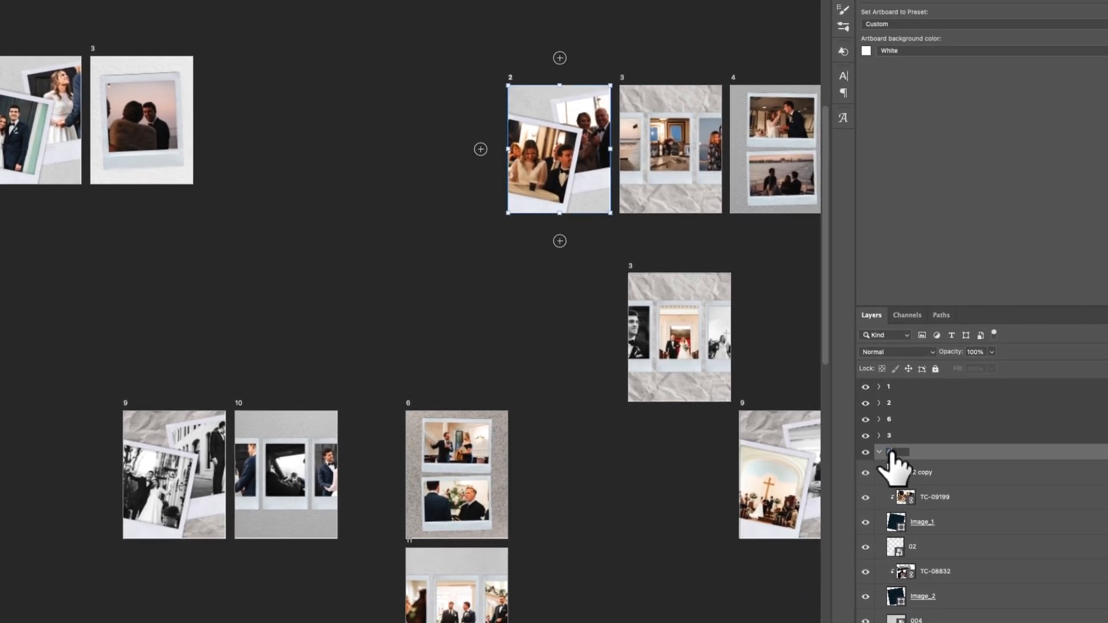
pyautogui.moveTo(574, 202); pyautogui.dragTo(271, 160)
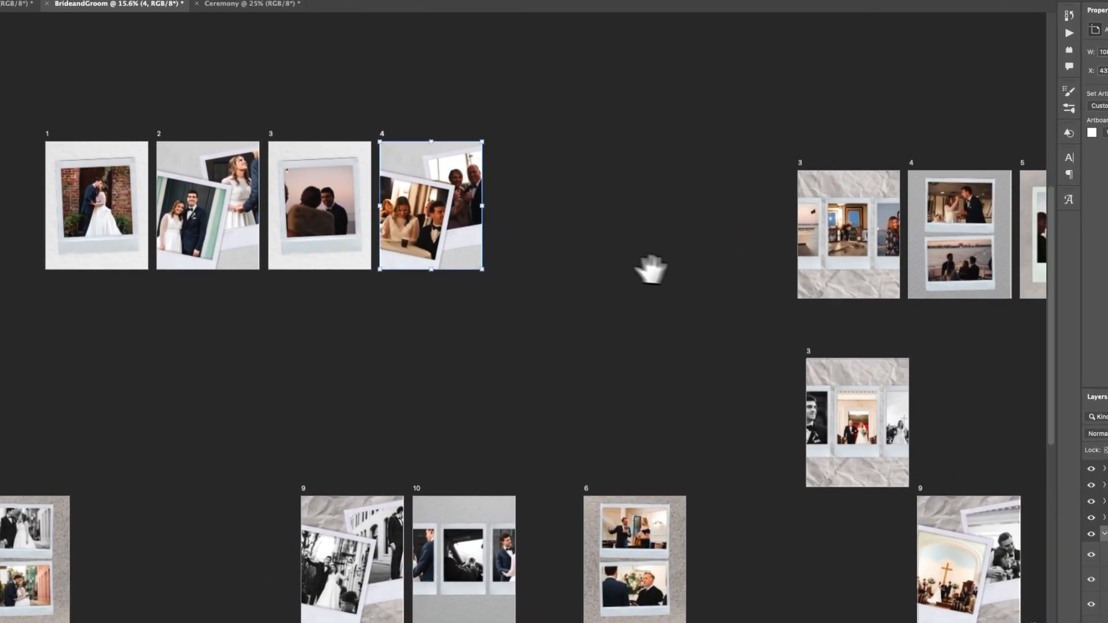
pyautogui.moveTo(651, 269); pyautogui.dragTo(596, 254)
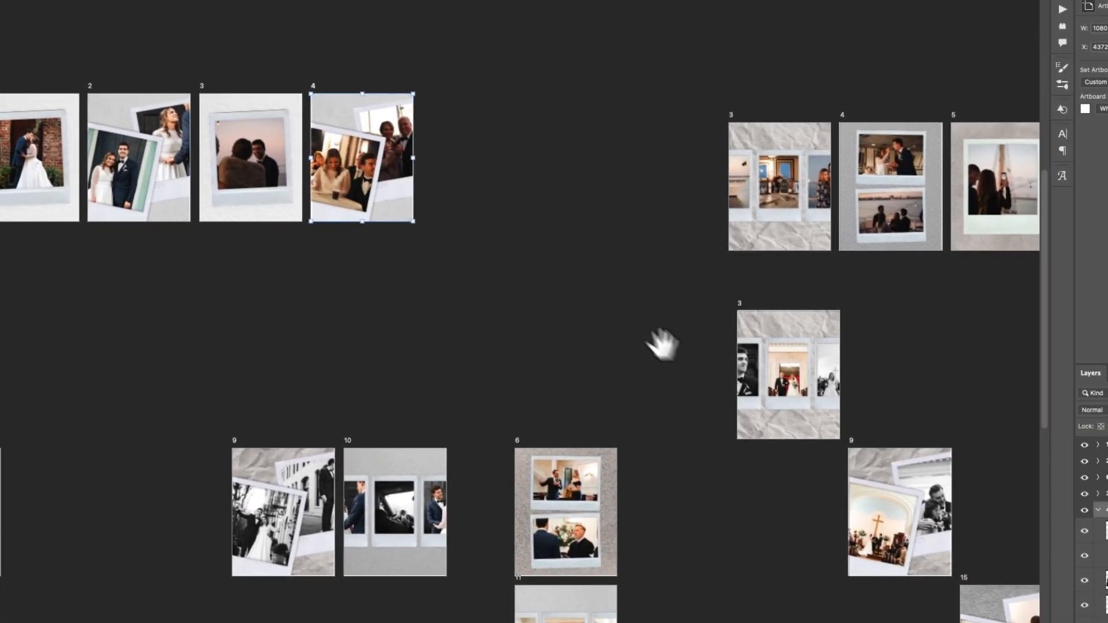
pyautogui.moveTo(675, 371); pyautogui.dragTo(554, 313)
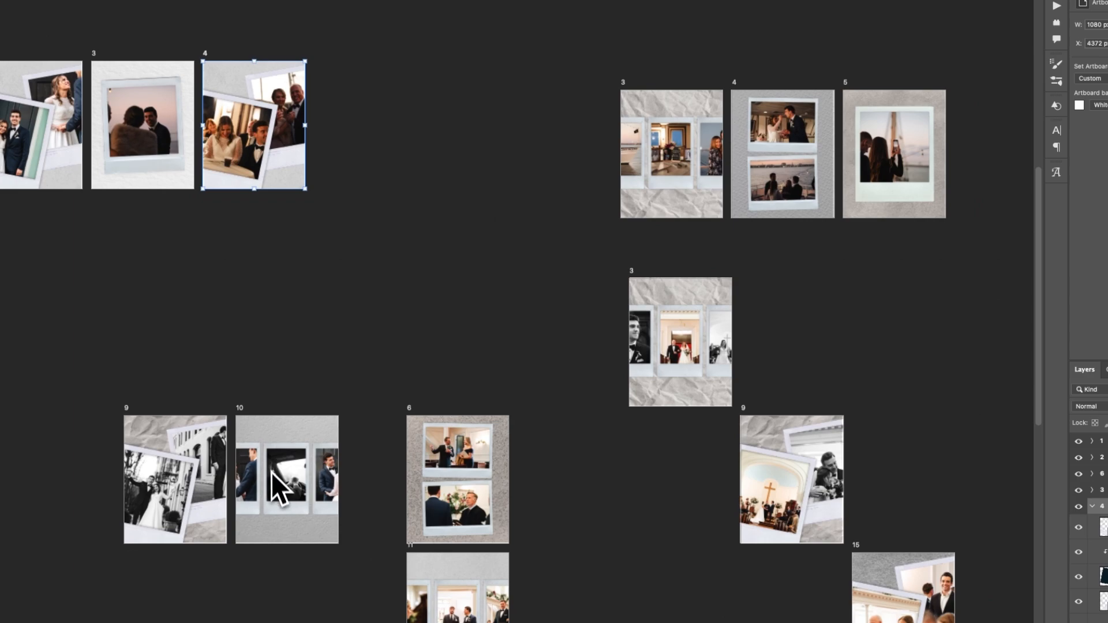
pyautogui.moveTo(245, 224); pyautogui.dragTo(426, 282)
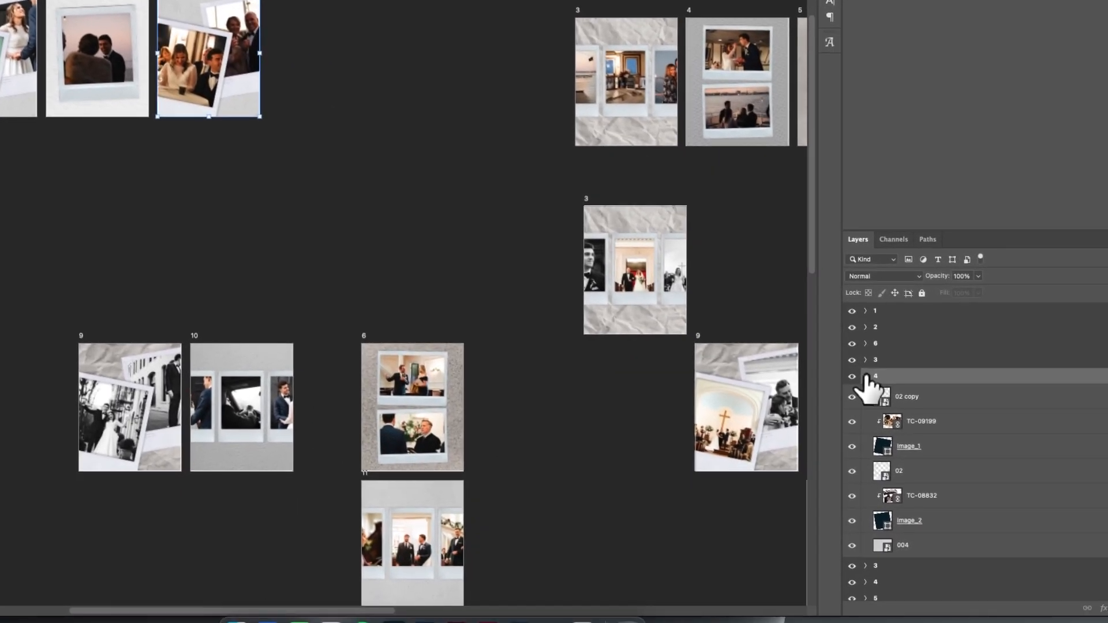
# Export all artboards as 1080 x 1350 px JPG files at quality 7 and 100% scale into the Demo folder
pyautogui.click(1048, 488)
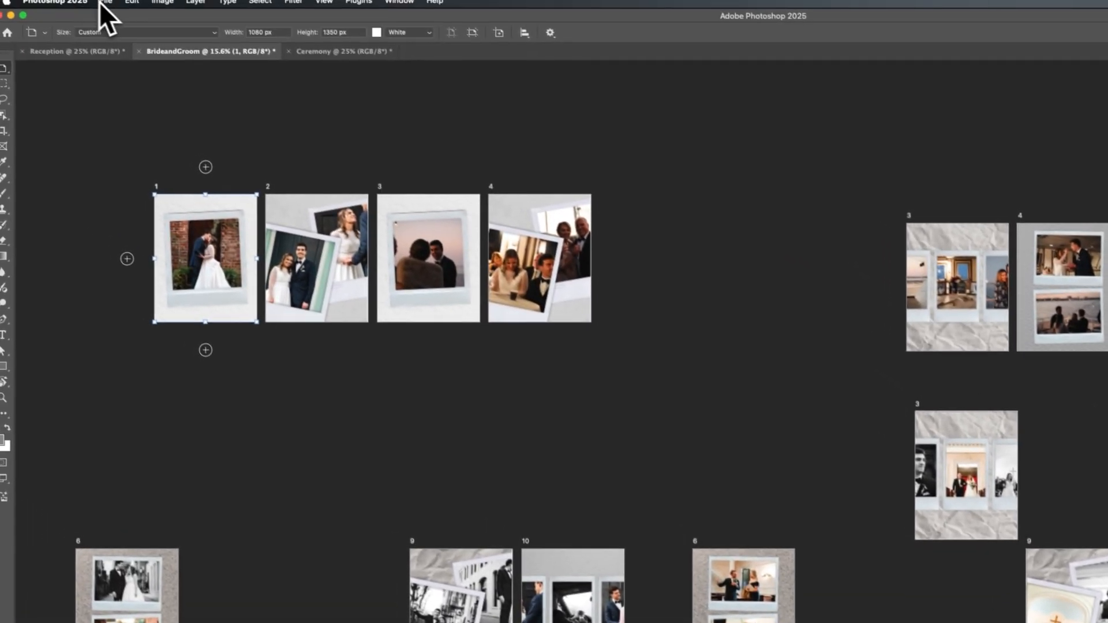
pyautogui.click(115, 7)
pyautogui.moveTo(194, 201)
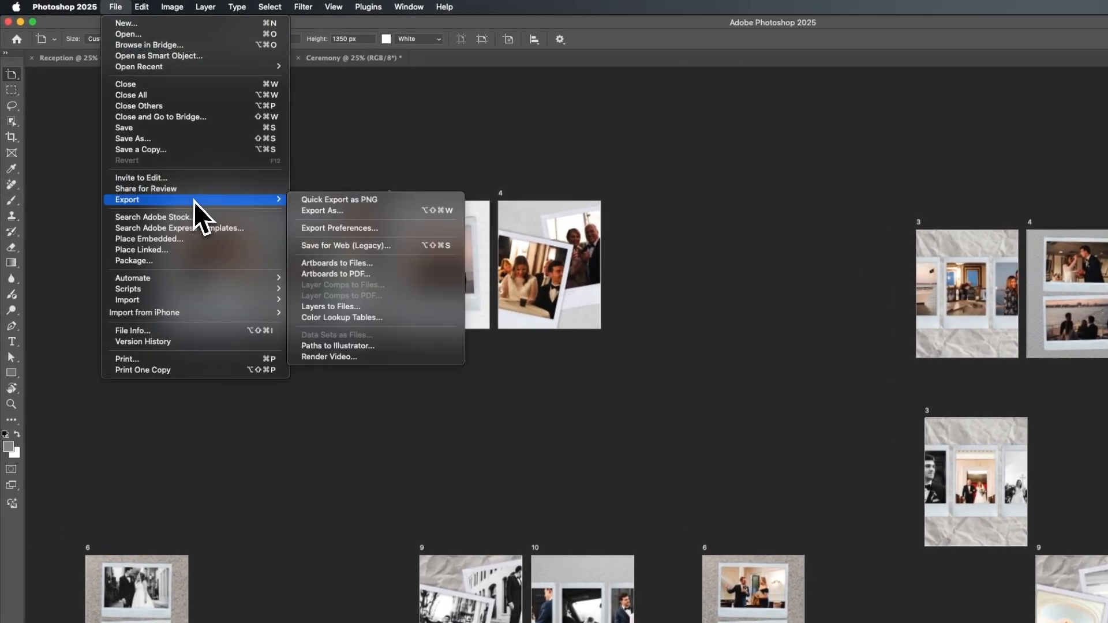
pyautogui.click(381, 212)
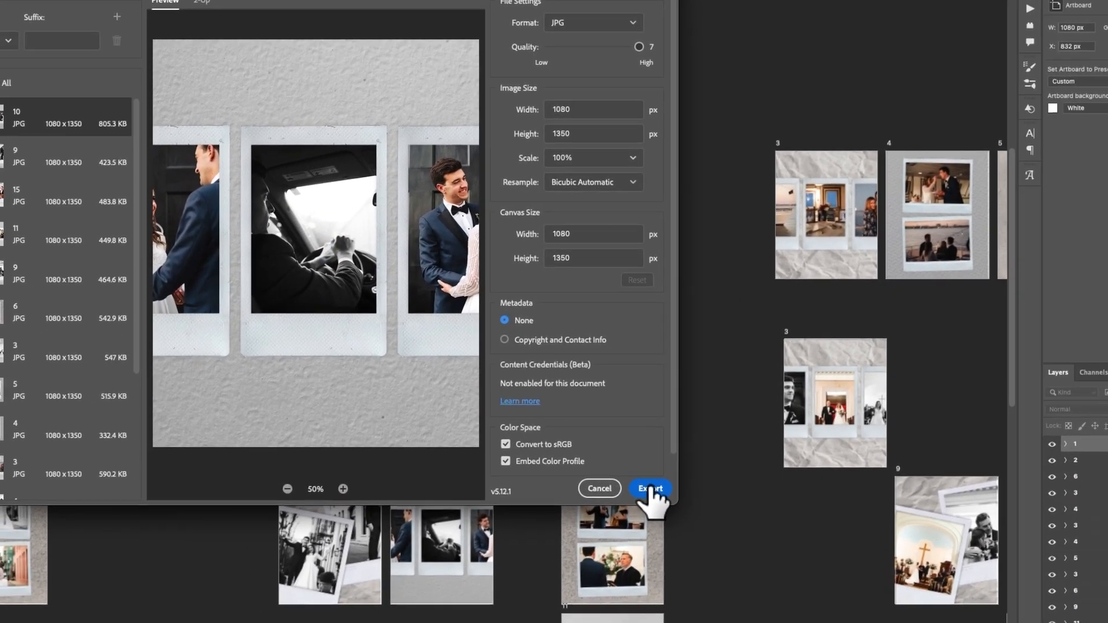
pyautogui.click(579, 514)
pyautogui.click(308, 72)
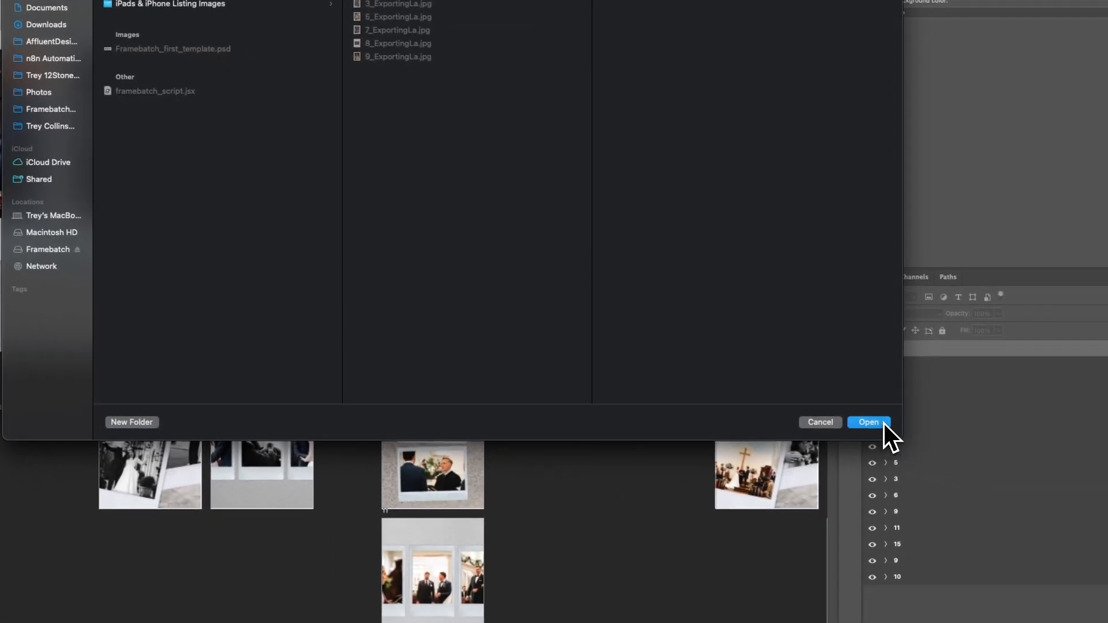
pyautogui.click(883, 423)
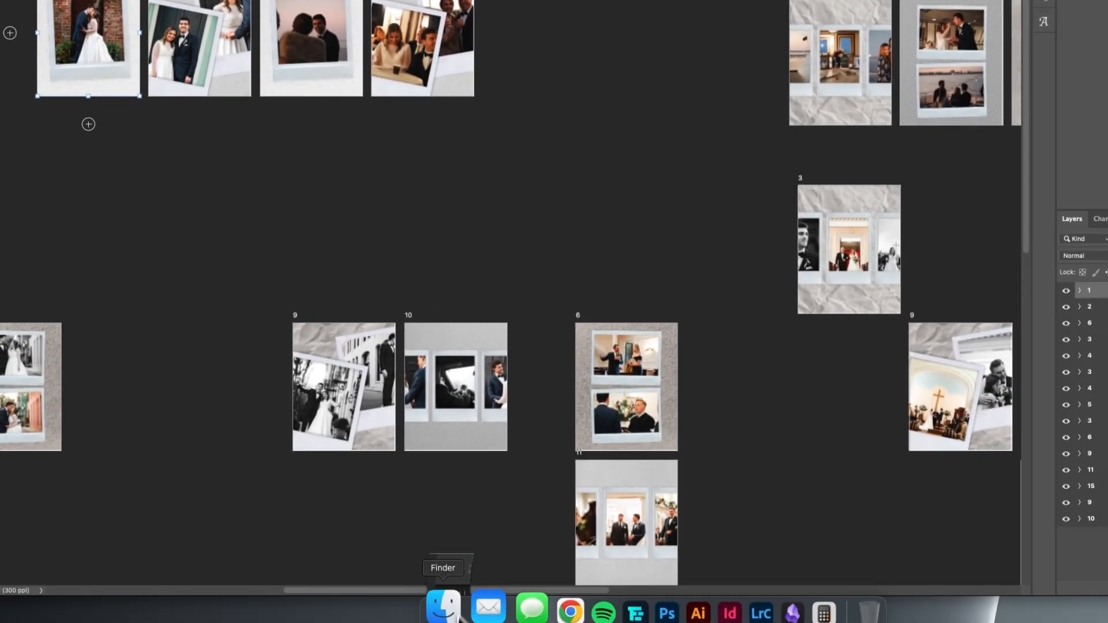
# Switch to Finder and open the Demo folder on the Desktop
pyautogui.click(450, 606)
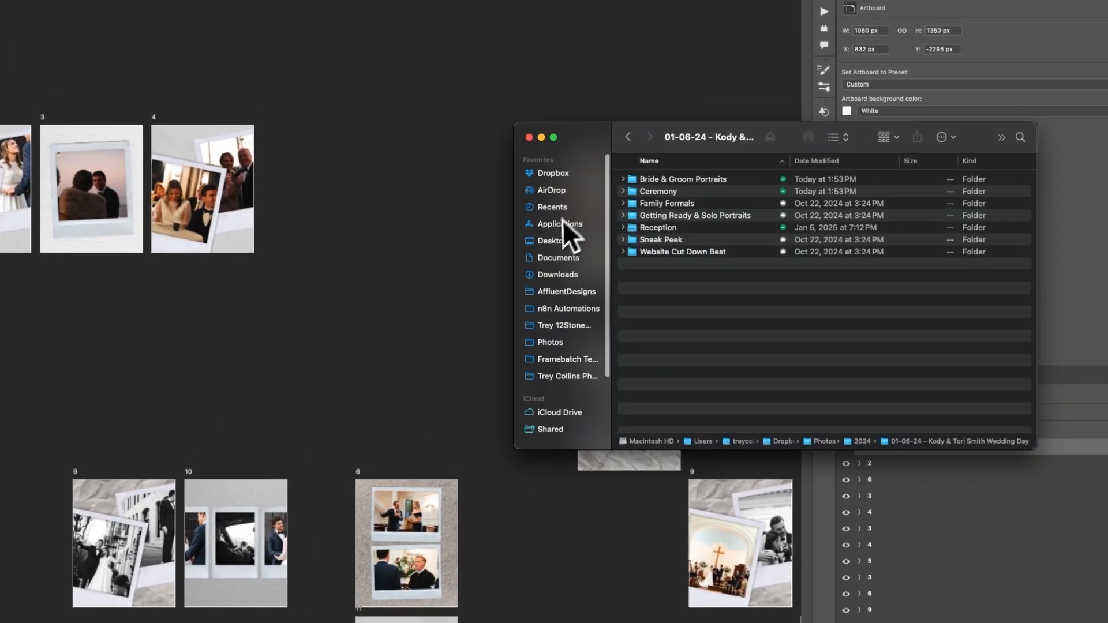
pyautogui.click(586, 241)
pyautogui.doubleClick(650, 181)
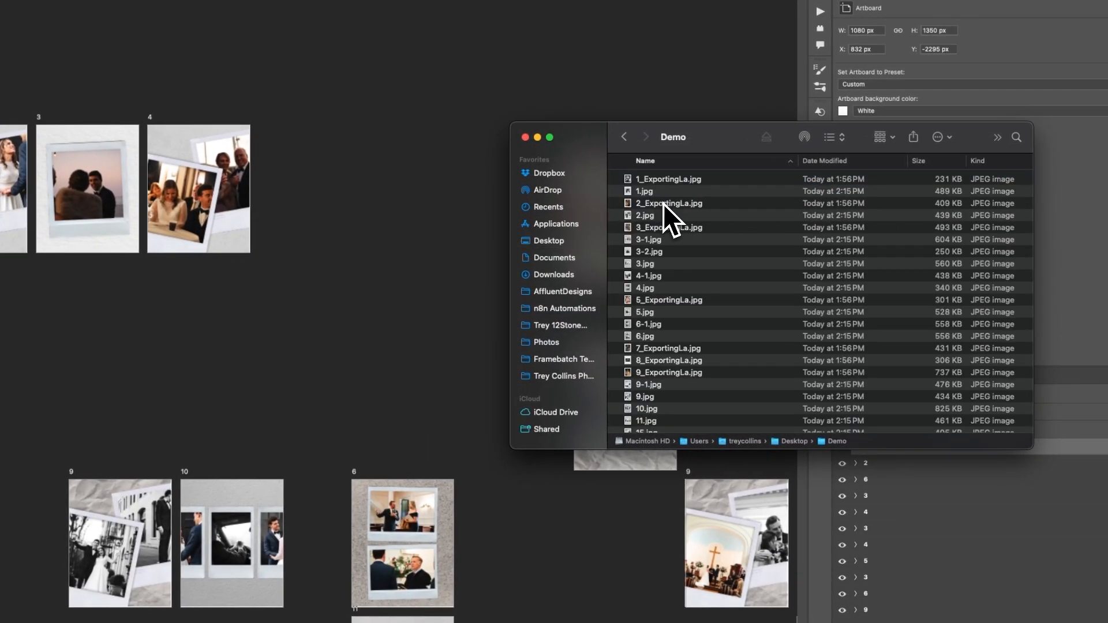
# Delete the older JPGs ending in _ExportingLa, numbered 1, 2, 3, 5, 7, 8 and 9, from the Demo folder
pyautogui.click(684, 180)
pyautogui.keyDown('super'); pyautogui.click(687, 204); pyautogui.keyUp('super')
pyautogui.keyDown('super'); pyautogui.click(687, 228); pyautogui.keyUp('super')
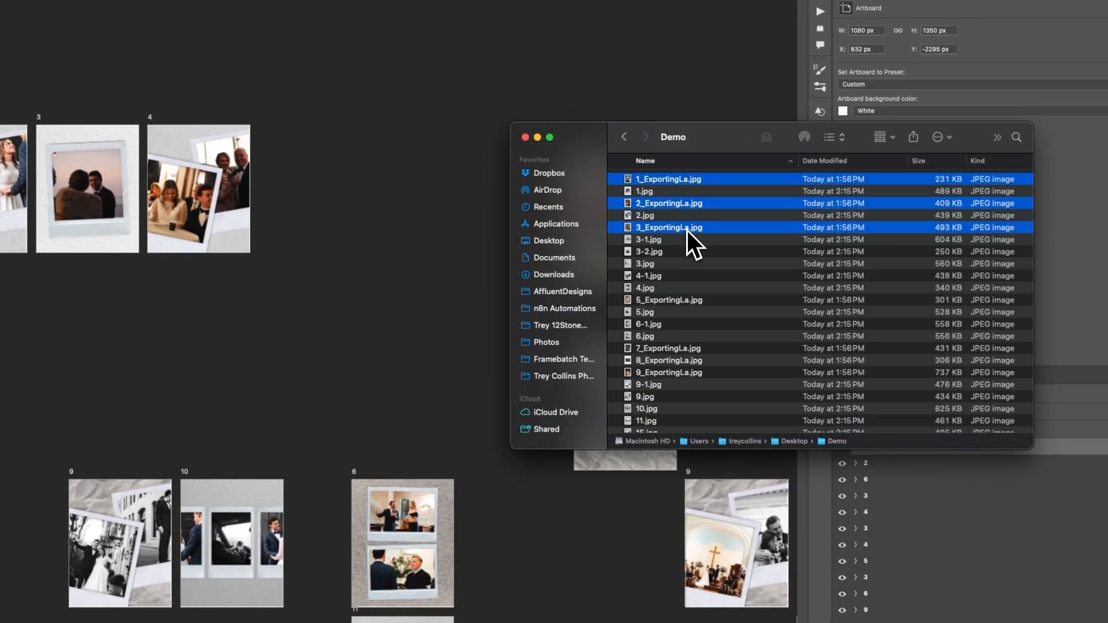
pyautogui.keyDown('super'); pyautogui.click(698, 359); pyautogui.keyUp('super')
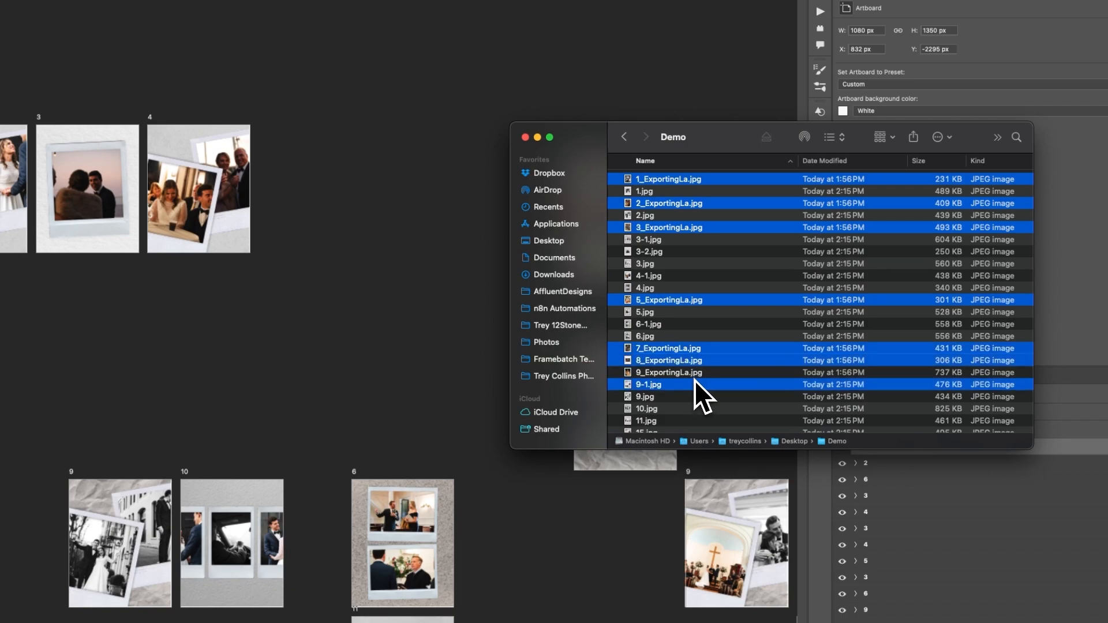
pyautogui.keyDown('super'); pyautogui.click(696, 374); pyautogui.keyUp('super')
pyautogui.press('super+BackSpace')
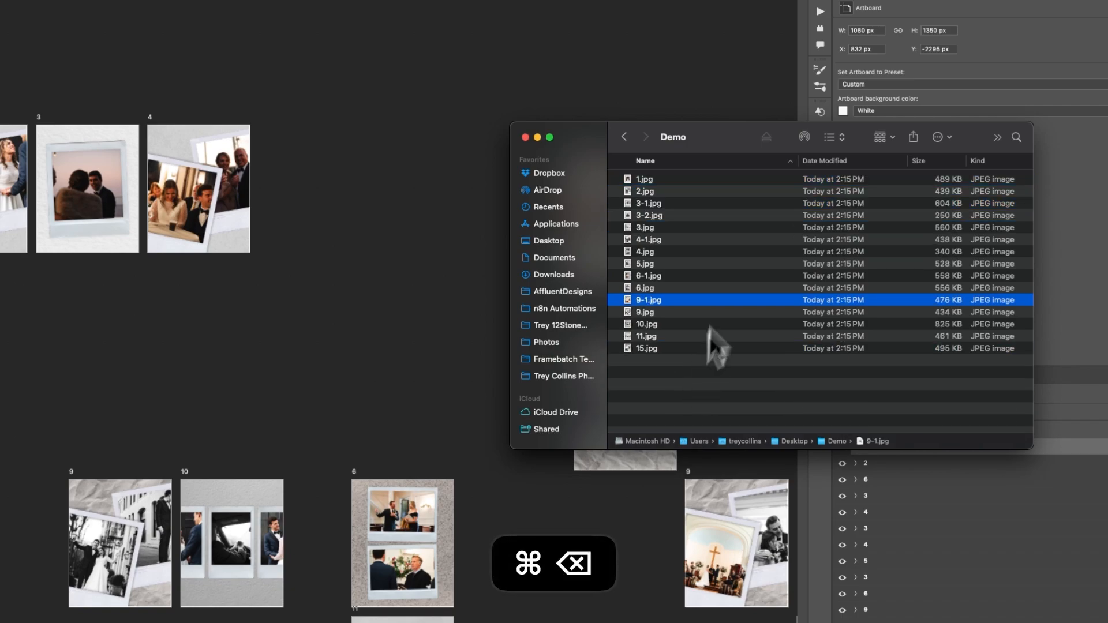
# Preview the exported JPGs in the Demo folder one after another, starting with 1.jpg
pyautogui.click(658, 184)
pyautogui.press('space')
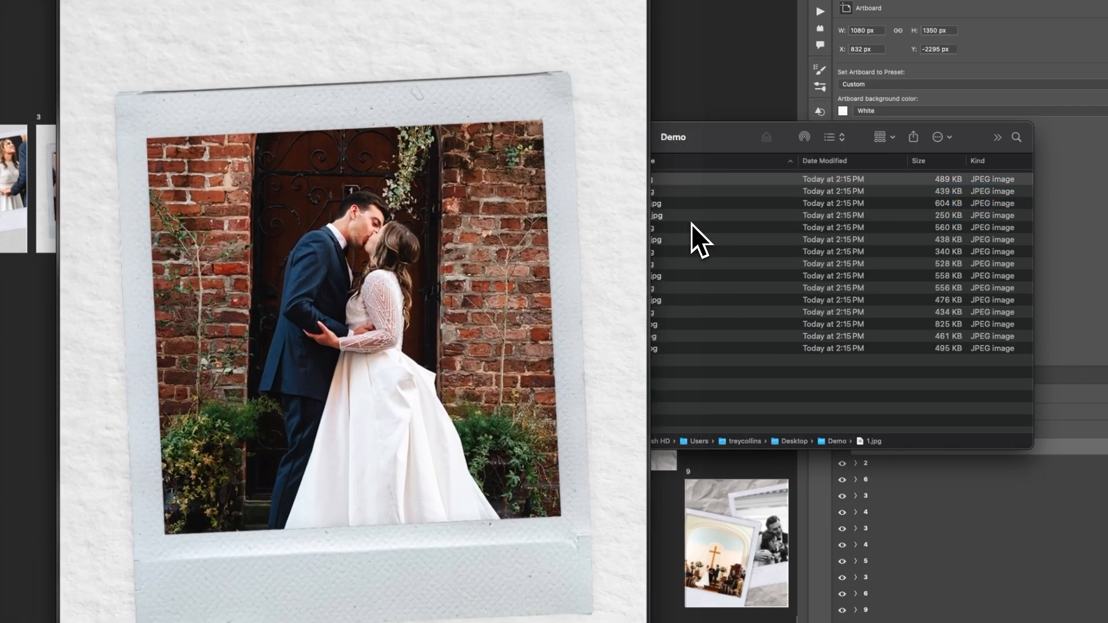
pyautogui.press('Down')
pyautogui.press('Down')
pyautogui.press('Down')
pyautogui.press('Down')
pyautogui.press('Down')
pyautogui.press('Down')
pyautogui.press('Down')
pyautogui.press('Down')
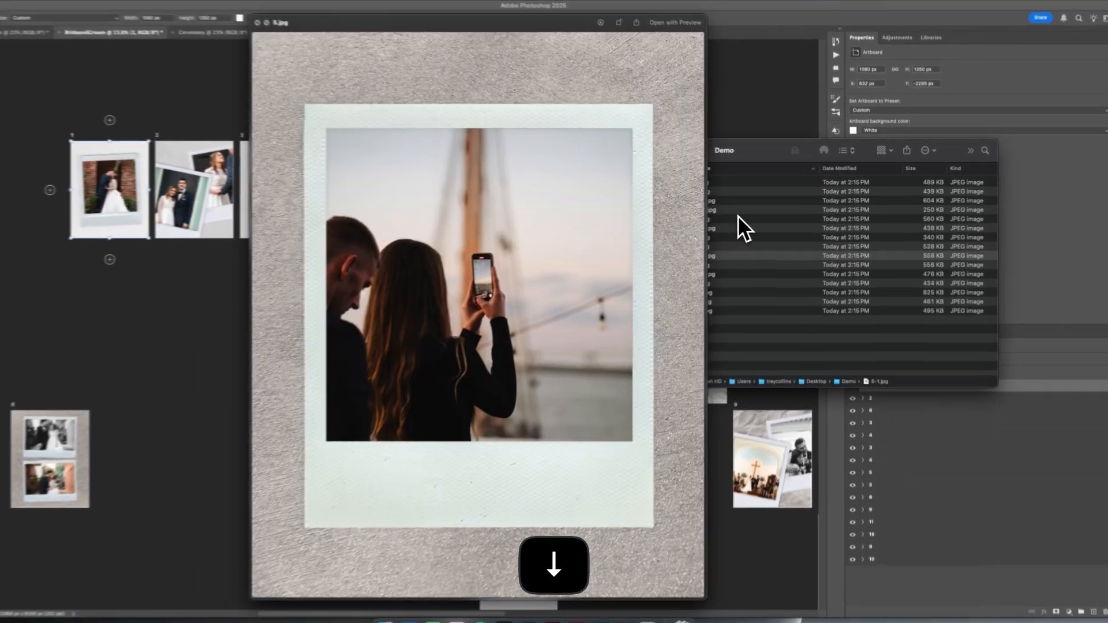
pyautogui.press('Down')
pyautogui.press('Down')
pyautogui.press('Down')
pyautogui.press('Down')
pyautogui.press('Down')
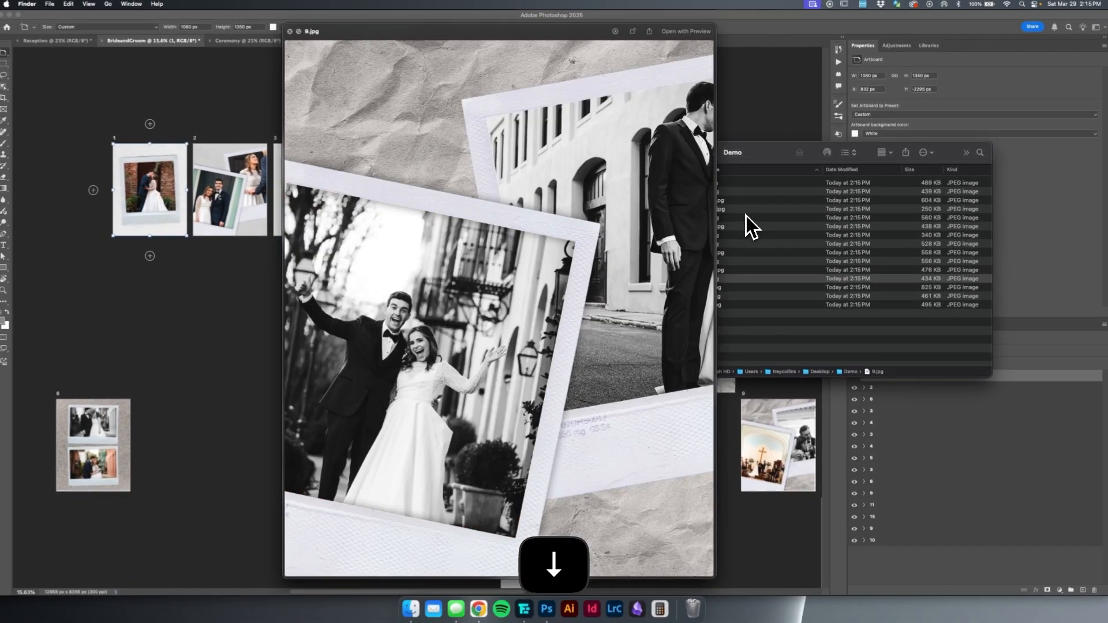
# Go back through the exported previews to check 4-1.jpg and 3.jpg, close the preview and reposition the Demo folder window
pyautogui.press('Up')
pyautogui.press('Up')
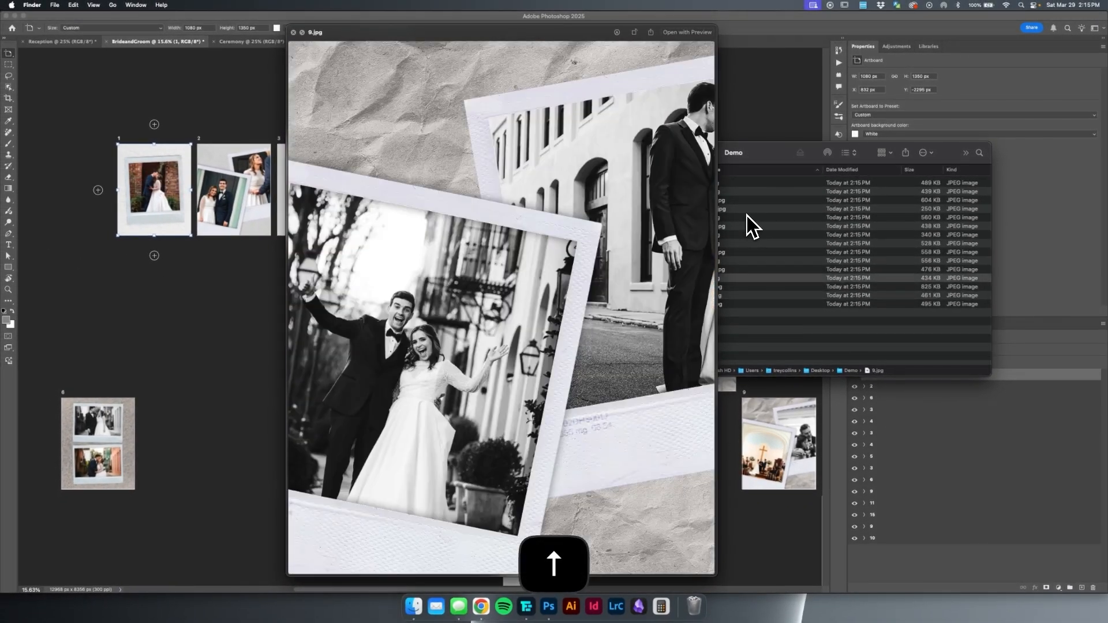
pyautogui.press('Up')
pyautogui.press('Up')
pyautogui.press('Up')
pyautogui.press('Up')
pyautogui.press('Up')
pyautogui.press('Up')
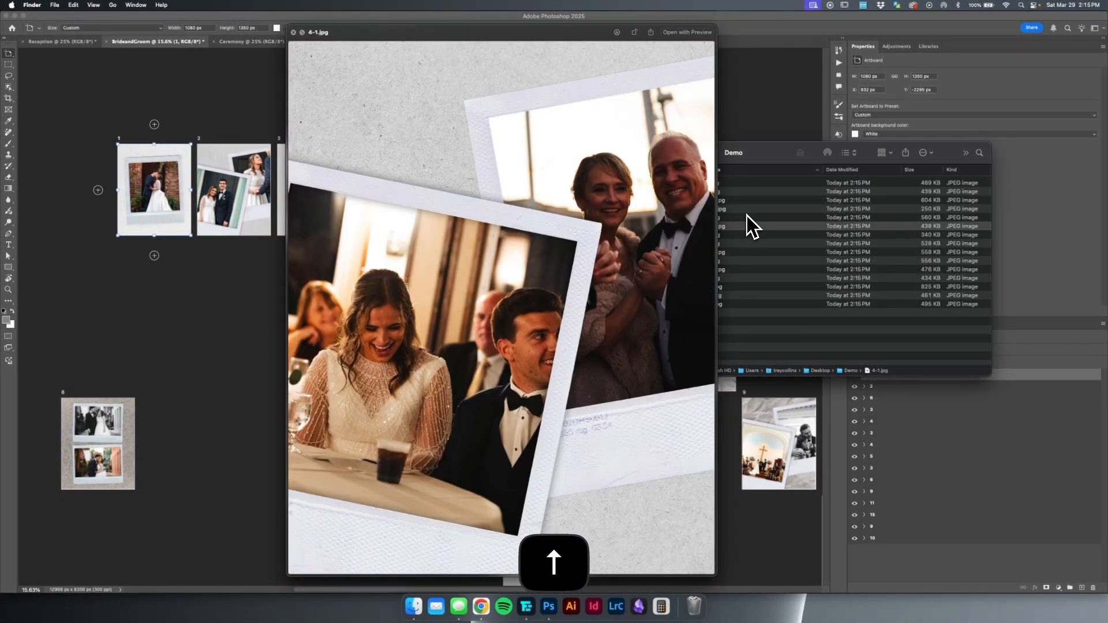
pyautogui.press('Down')
pyautogui.press('Up')
pyautogui.press('Up')
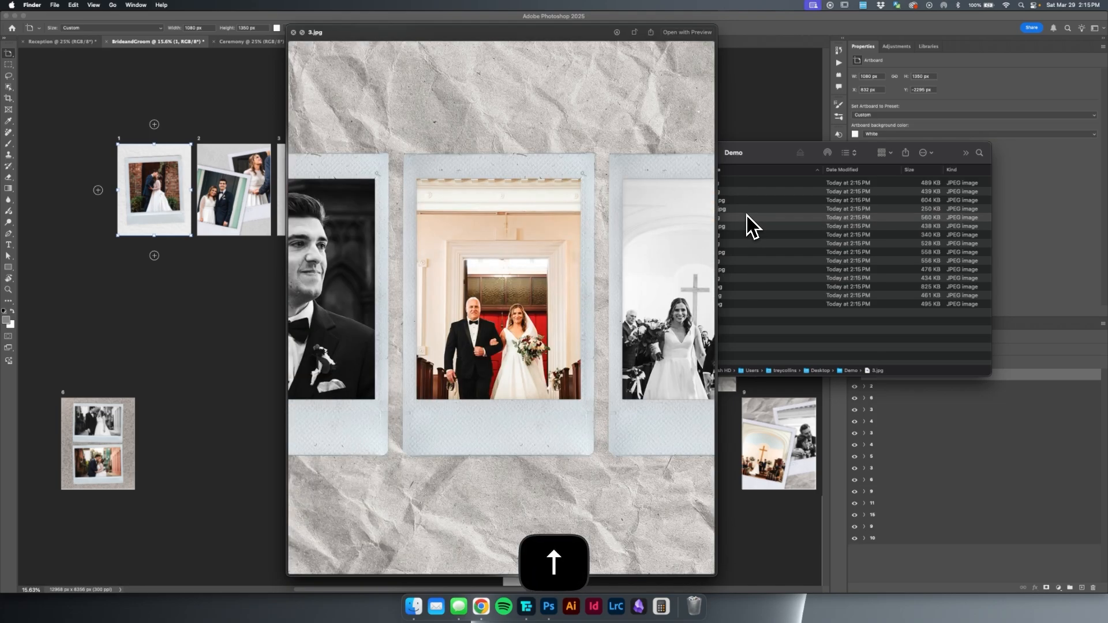
pyautogui.press('Down')
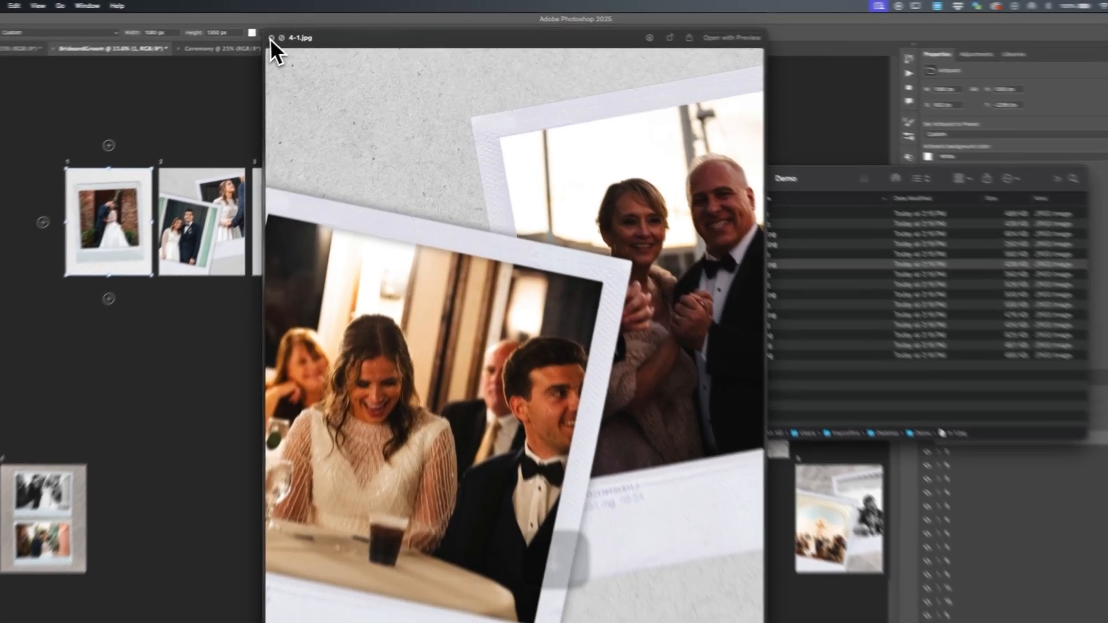
pyautogui.click(293, 32)
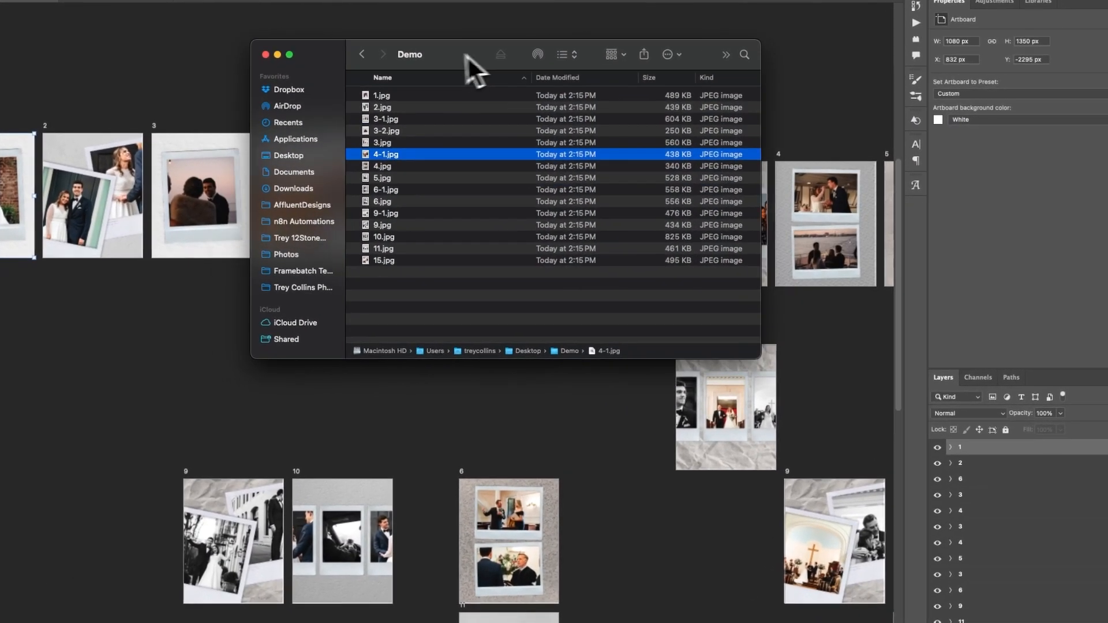
pyautogui.moveTo(468, 56); pyautogui.dragTo(371, 150)
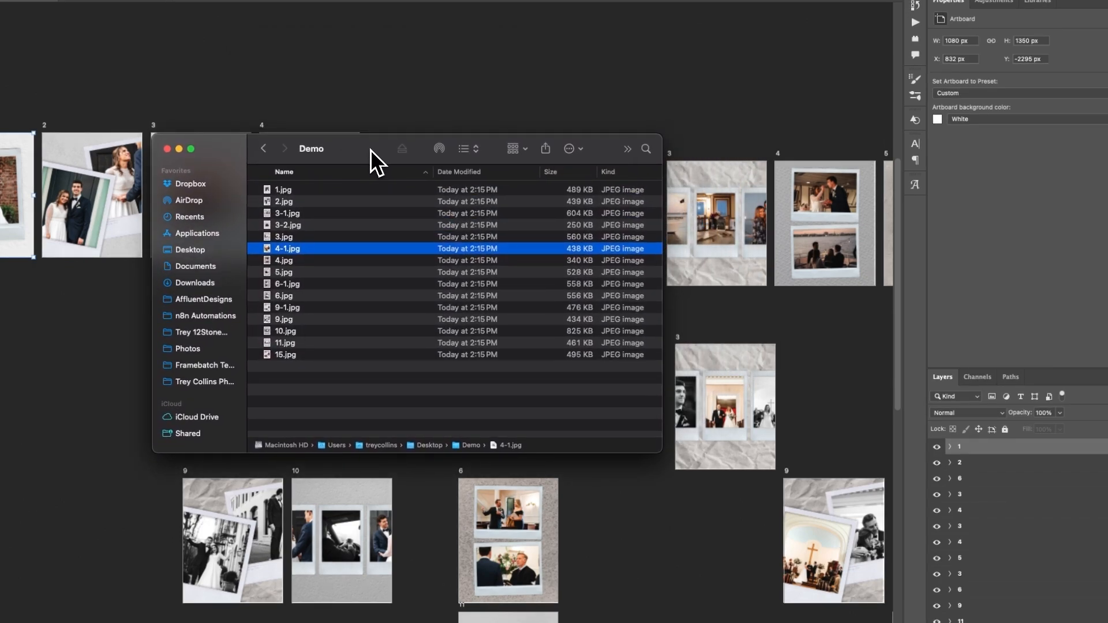